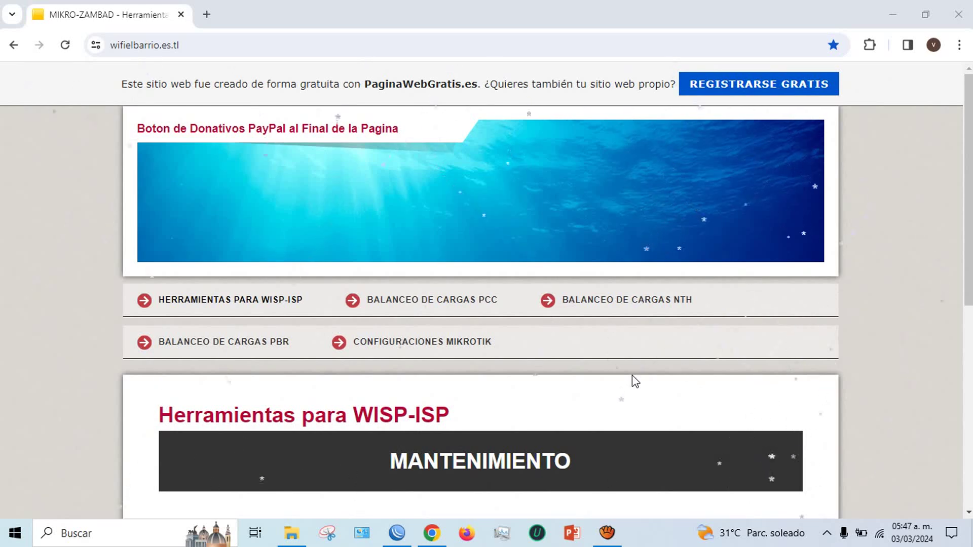
Open the Balanceo de Cargas PCC page and bring its load-balancer generator form into view.
{"action": "left_click", "coordinate": [437, 303]}
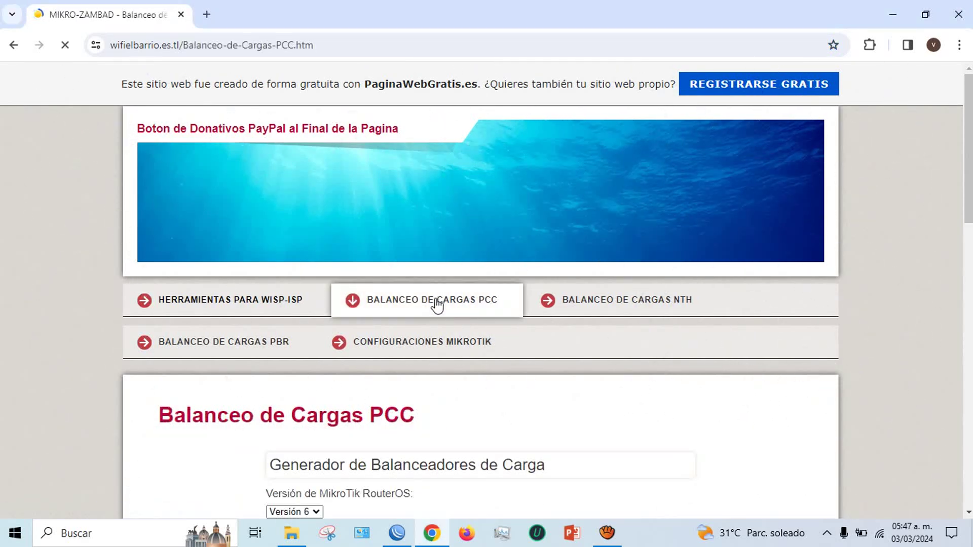
{"action": "scroll", "coordinate": [217, 321], "scroll_direction": "down", "scroll_amount": 3}
{"action": "scroll", "coordinate": [219, 322], "scroll_direction": "down", "scroll_amount": 3}
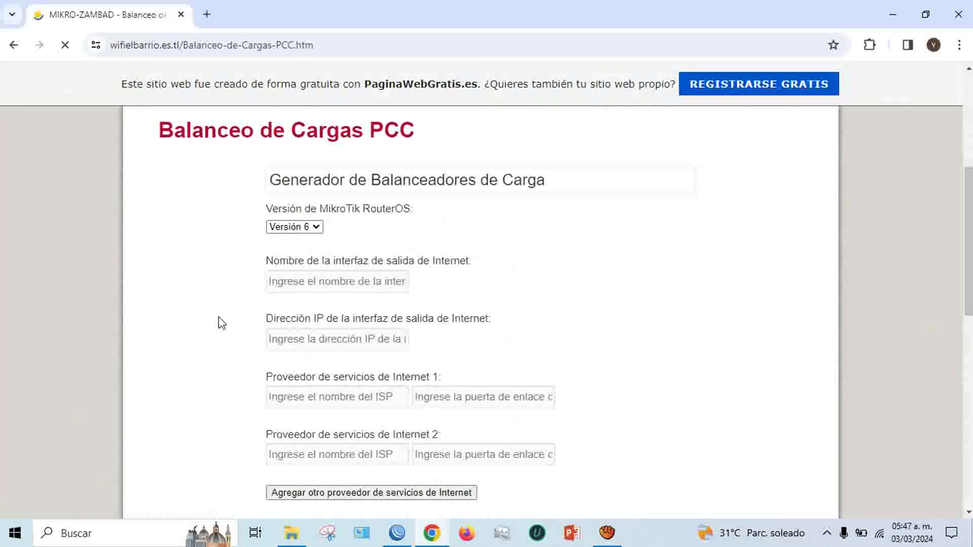
Set the Internet output interface name to ether5 and its IP address to 172.16.1.1.
{"action": "left_click", "coordinate": [320, 284]}
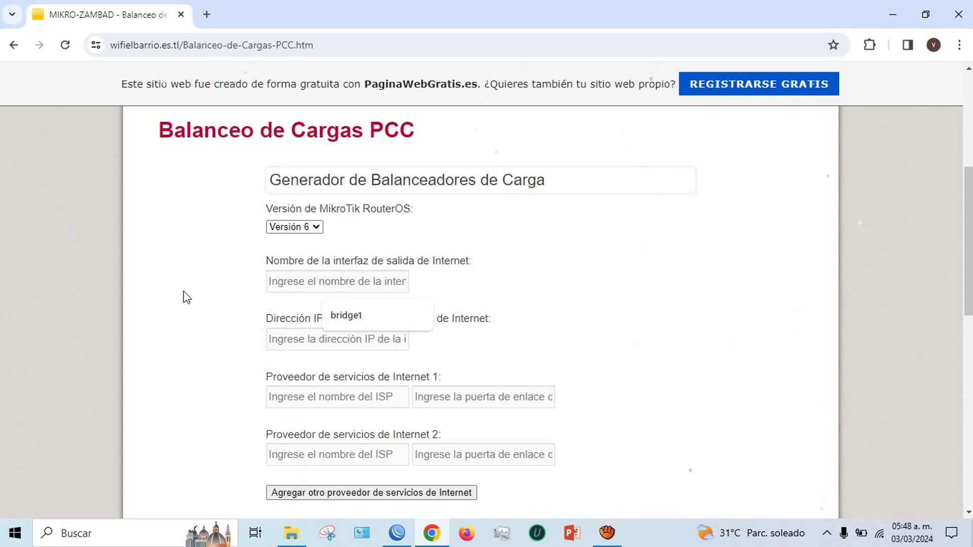
{"action": "type", "text": "ether5"}
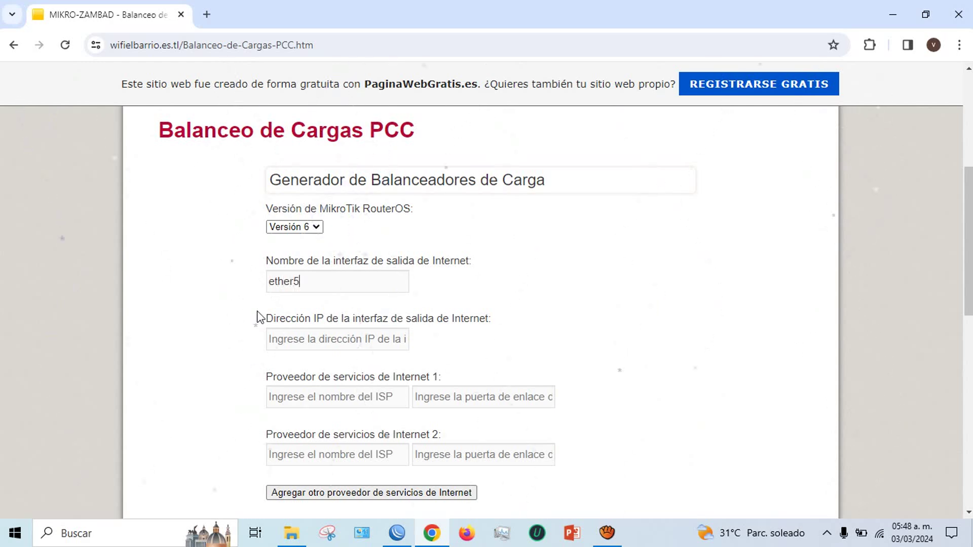
{"action": "left_click", "coordinate": [303, 340]}
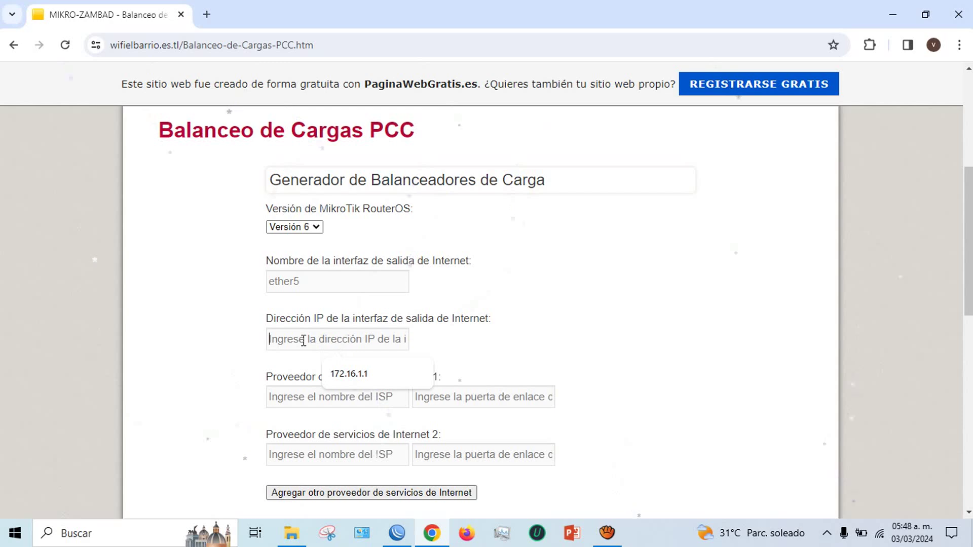
{"action": "left_click", "coordinate": [348, 383]}
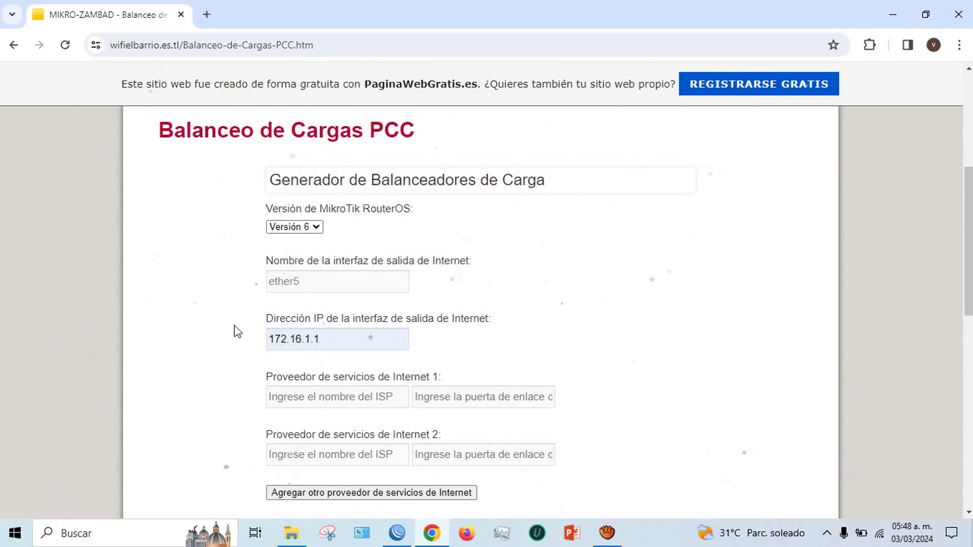
Name Internet service provider 1 ether1 and provider 2 ether2.
{"action": "scroll", "coordinate": [237, 332], "scroll_direction": "down", "scroll_amount": 1}
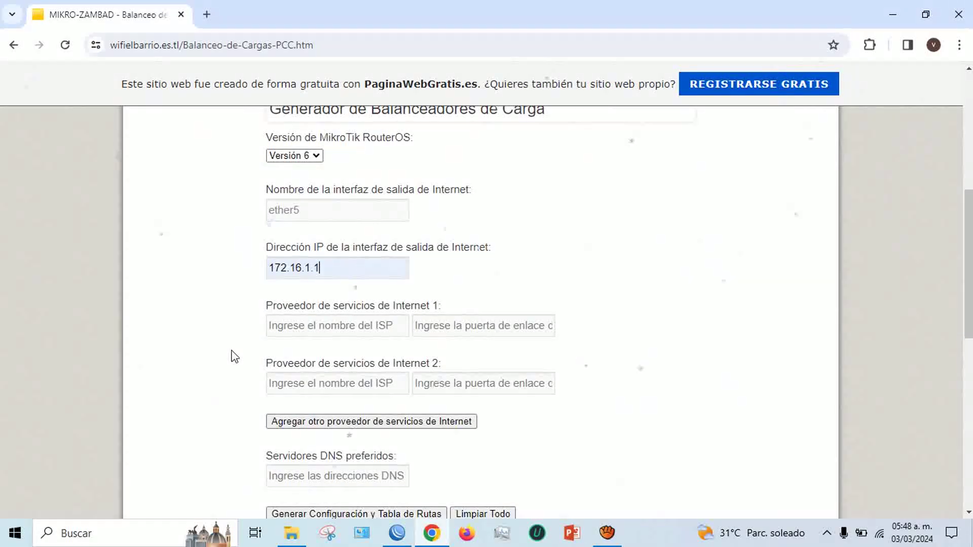
{"action": "left_click", "coordinate": [306, 327]}
{"action": "type", "text": "ether"}
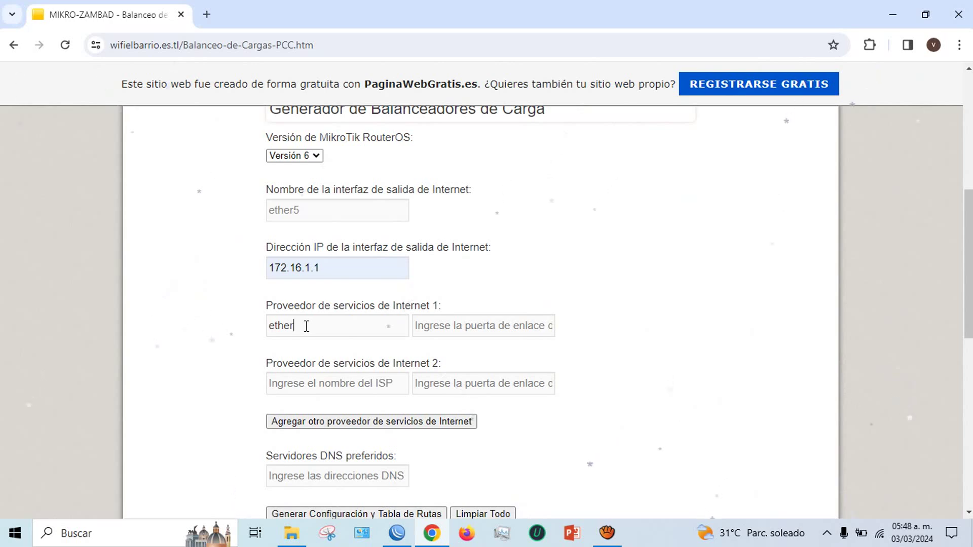
{"action": "type", "text": "1"}
{"action": "left_click", "coordinate": [306, 384]}
{"action": "type", "text": "ether2"}
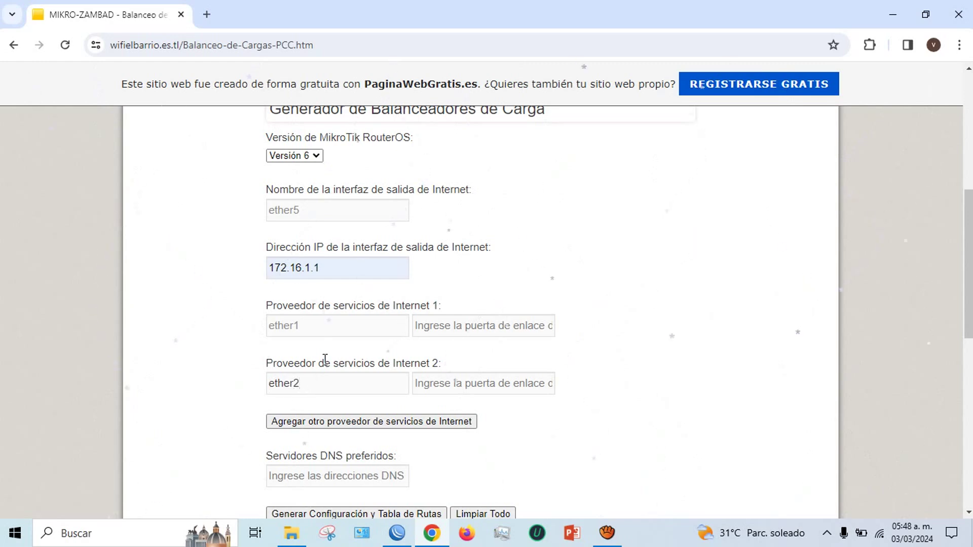
Set the gateway of Internet service provider 1 to 192.168.1.254.
{"action": "left_click", "coordinate": [443, 331]}
{"action": "type", "text": "1"}
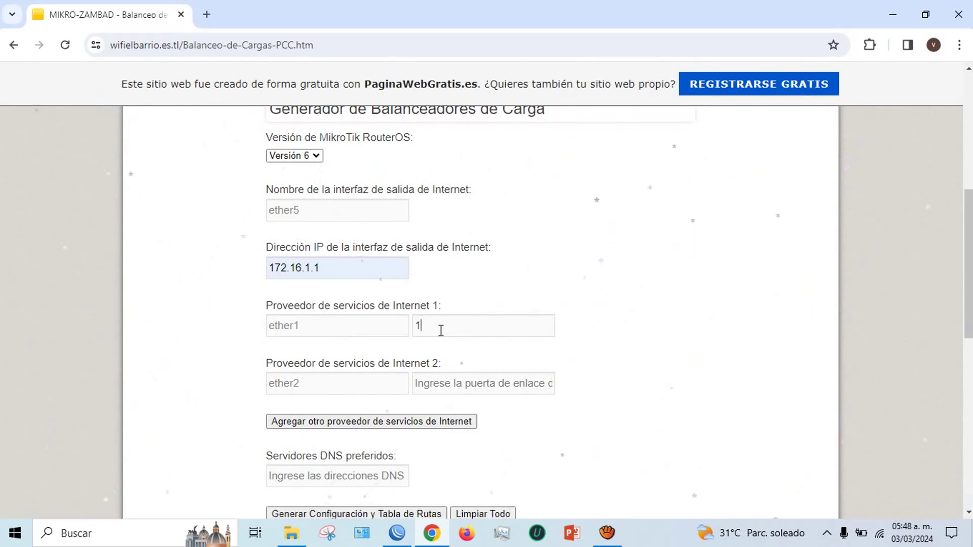
{"action": "type", "text": "92.168.1.2"}
{"action": "type", "text": "4"}
Copy provider 1's gateway address, 192.168.1.254, into the gateway of Internet service provider 2.
{"action": "double_click", "coordinate": [456, 326]}
{"action": "key", "text": "super+c"}
{"action": "right_click", "coordinate": [422, 329]}
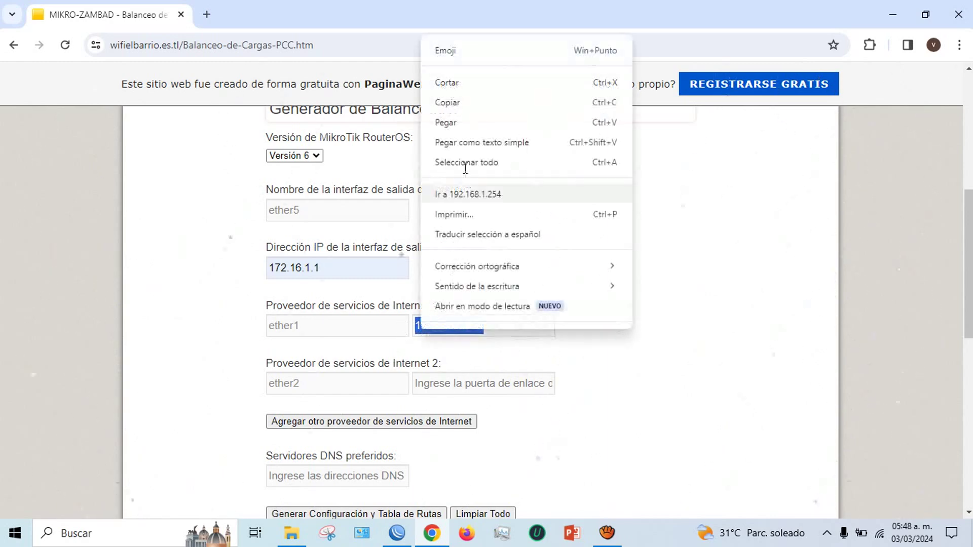
{"action": "left_click", "coordinate": [463, 104]}
{"action": "left_click", "coordinate": [450, 389]}
{"action": "right_click", "coordinate": [449, 390]}
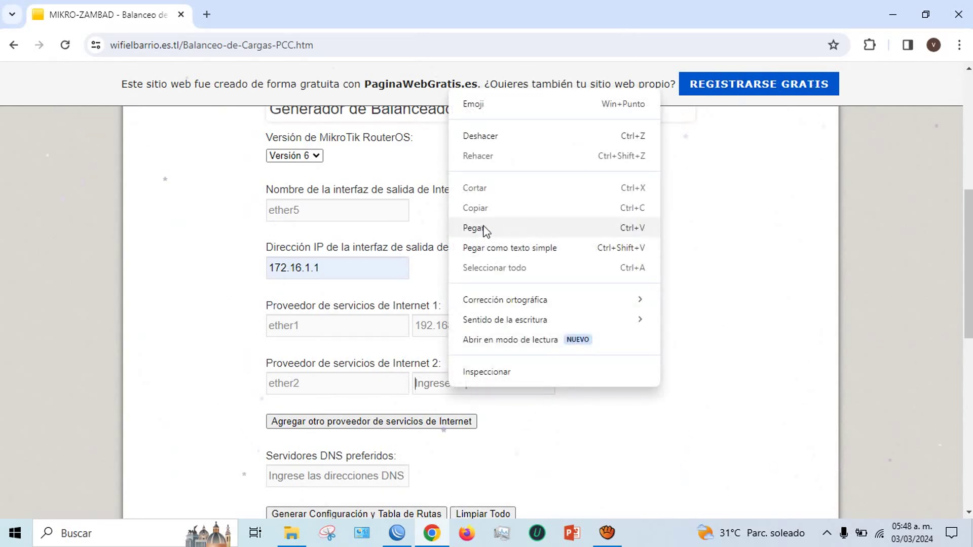
{"action": "left_click", "coordinate": [482, 228]}
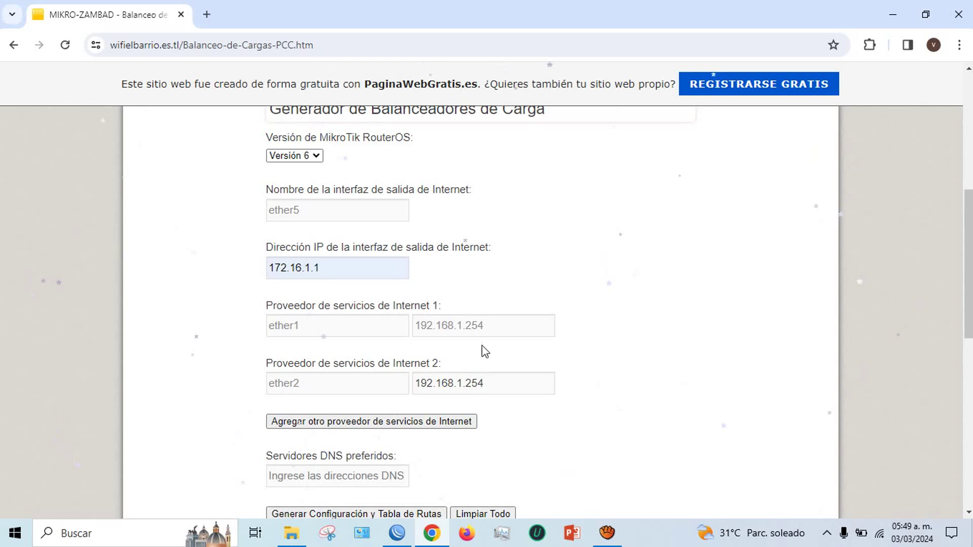
Append a % sign to the gateway addresses of both Internet service providers.
{"action": "left_click", "coordinate": [492, 327]}
{"action": "type", "text": "%"}
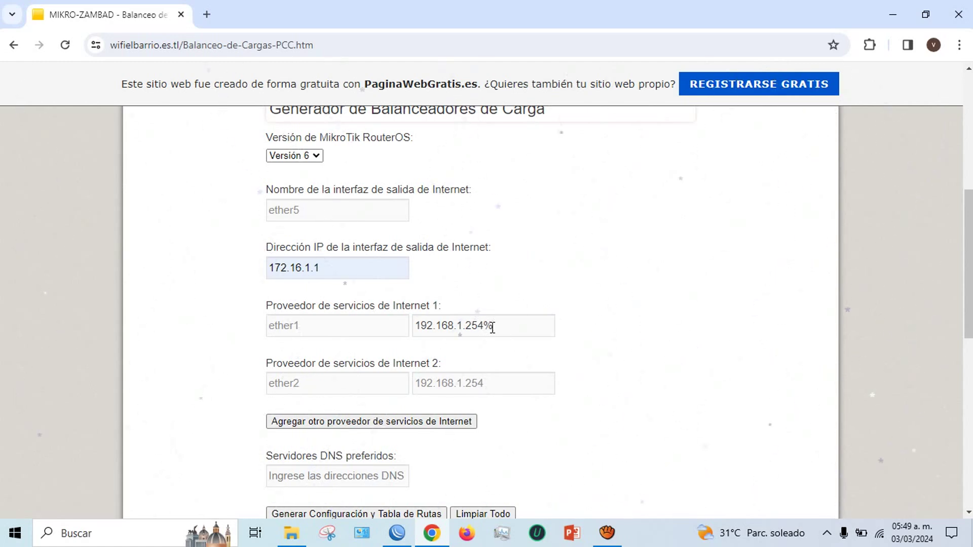
{"action": "left_click", "coordinate": [485, 385]}
{"action": "type", "text": "%"}
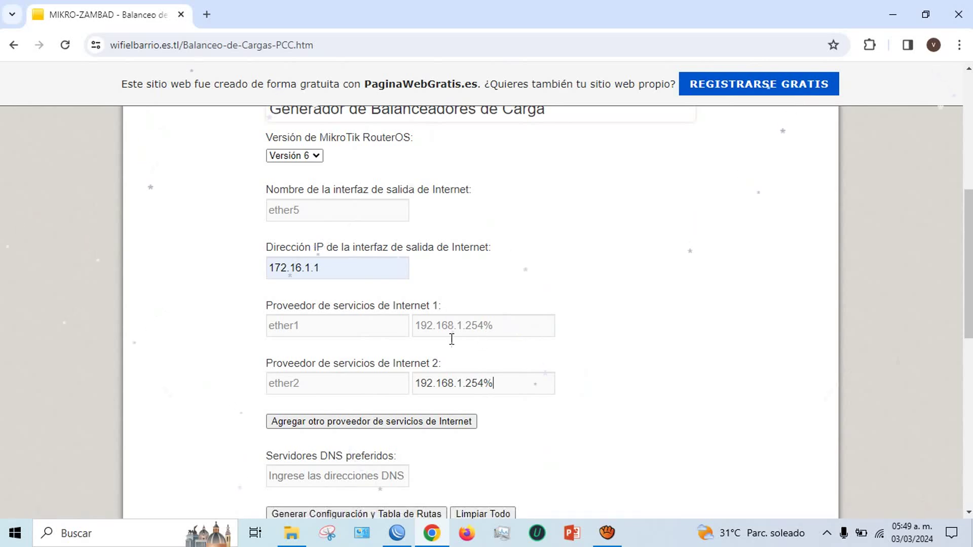
Copy the interface name ether1 onto the end of provider 1's gateway, making it 192.168.1.254%ether1.
{"action": "double_click", "coordinate": [290, 327]}
{"action": "key", "text": "super+c"}
{"action": "right_click", "coordinate": [290, 326]}
{"action": "left_click", "coordinate": [348, 107]}
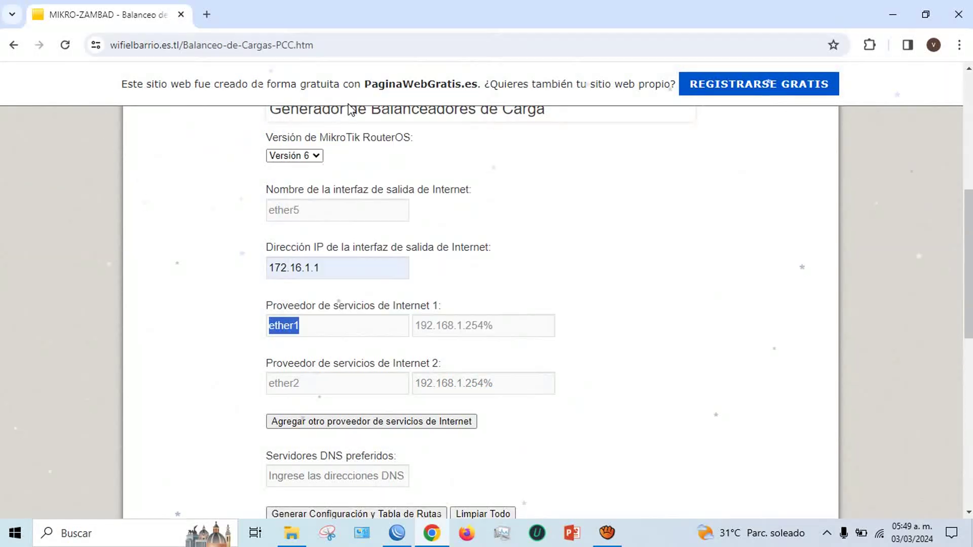
{"action": "left_click", "coordinate": [509, 328]}
{"action": "right_click", "coordinate": [509, 329]}
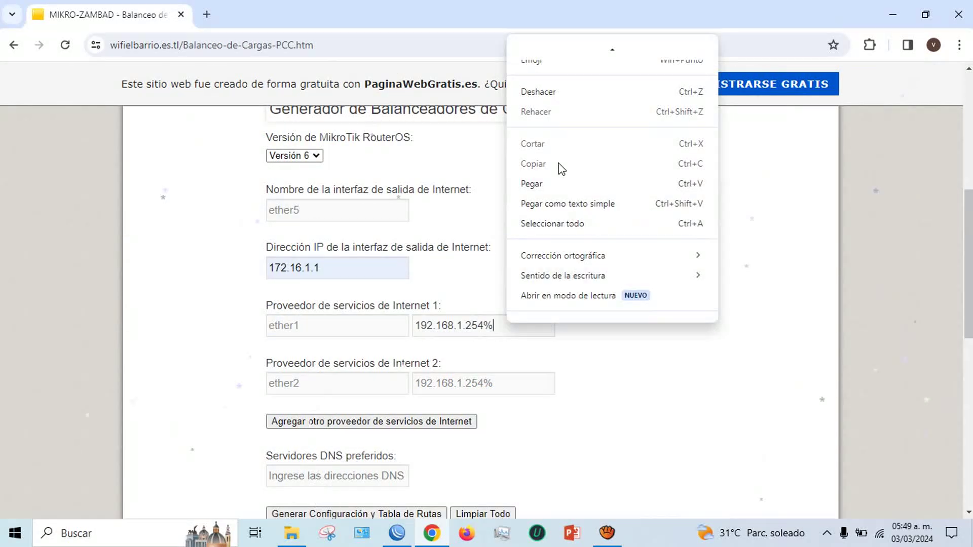
{"action": "left_click", "coordinate": [560, 189]}
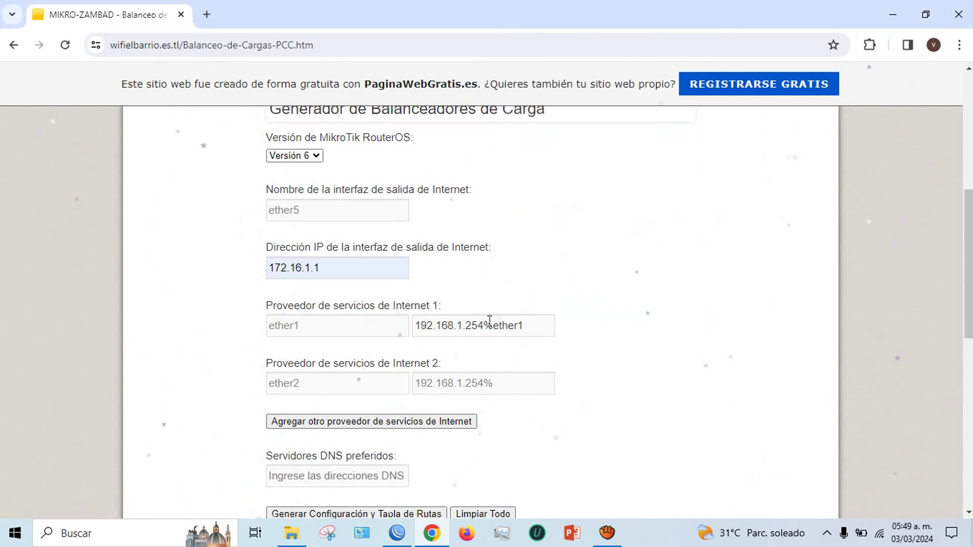
Copy the interface name ether2 onto the end of provider 2's gateway, making it 192.168.1.254%ether2.
{"action": "double_click", "coordinate": [278, 384]}
{"action": "key", "text": "super+c"}
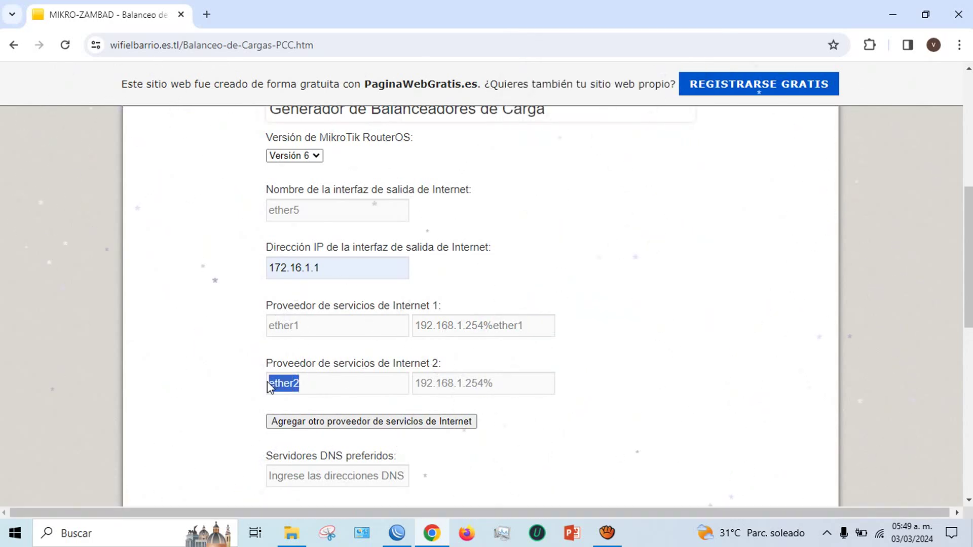
{"action": "right_click", "coordinate": [276, 383]}
{"action": "left_click", "coordinate": [315, 135]}
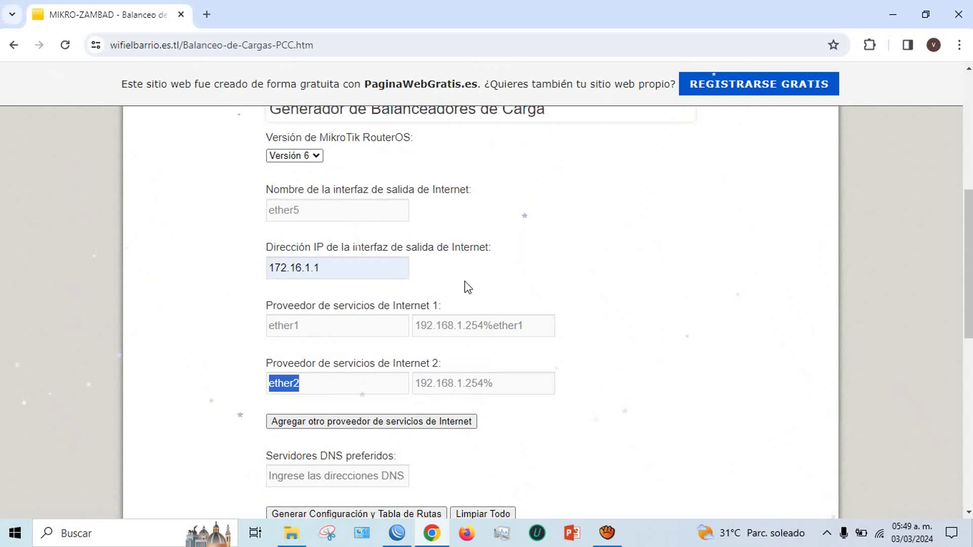
{"action": "left_click", "coordinate": [503, 381]}
{"action": "right_click", "coordinate": [504, 381]}
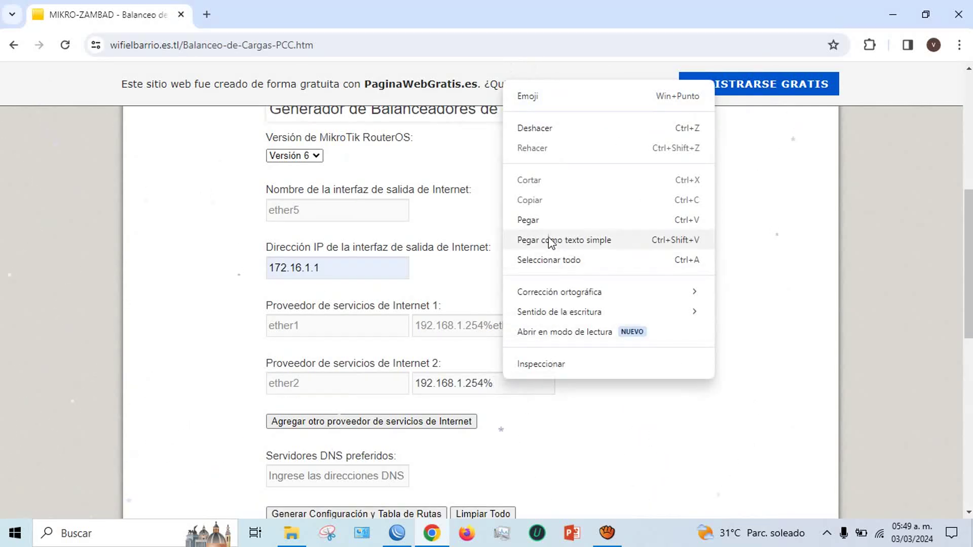
{"action": "left_click", "coordinate": [542, 219]}
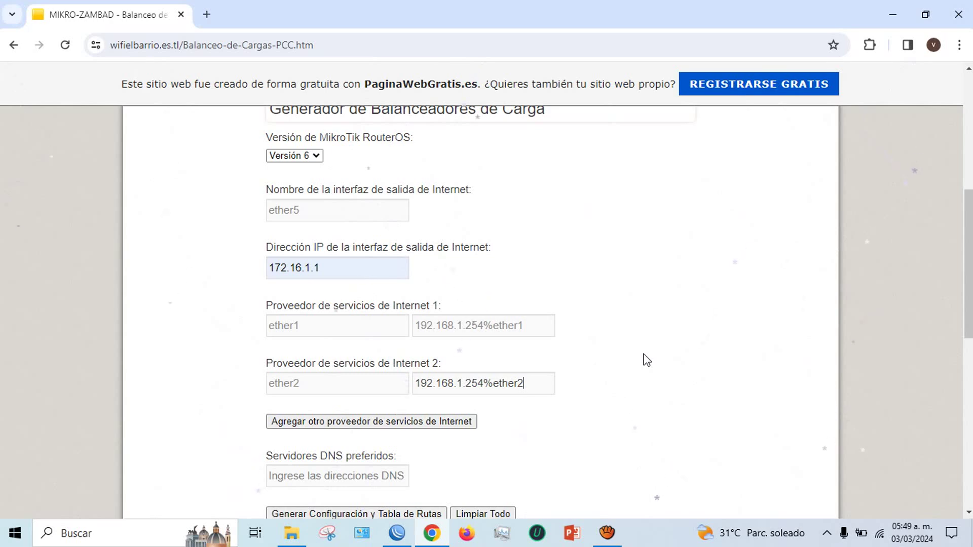
Set the preferred DNS servers to 8.8.8.8,8.8.4.4.
{"action": "scroll", "coordinate": [429, 245], "scroll_direction": "down", "scroll_amount": 2}
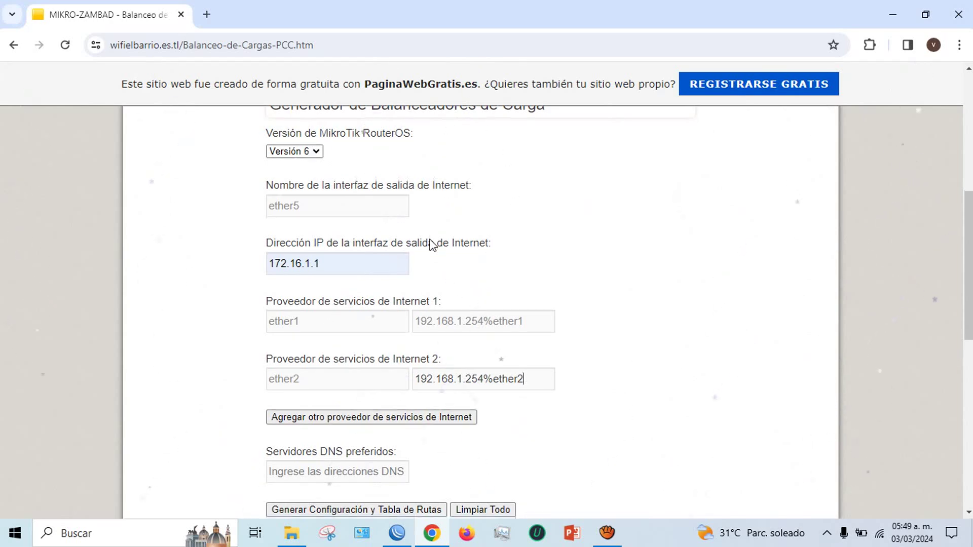
{"action": "scroll", "coordinate": [430, 239], "scroll_direction": "up", "scroll_amount": 1}
{"action": "scroll", "coordinate": [431, 243], "scroll_direction": "up", "scroll_amount": 2}
{"action": "scroll", "coordinate": [429, 245], "scroll_direction": "down", "scroll_amount": 3}
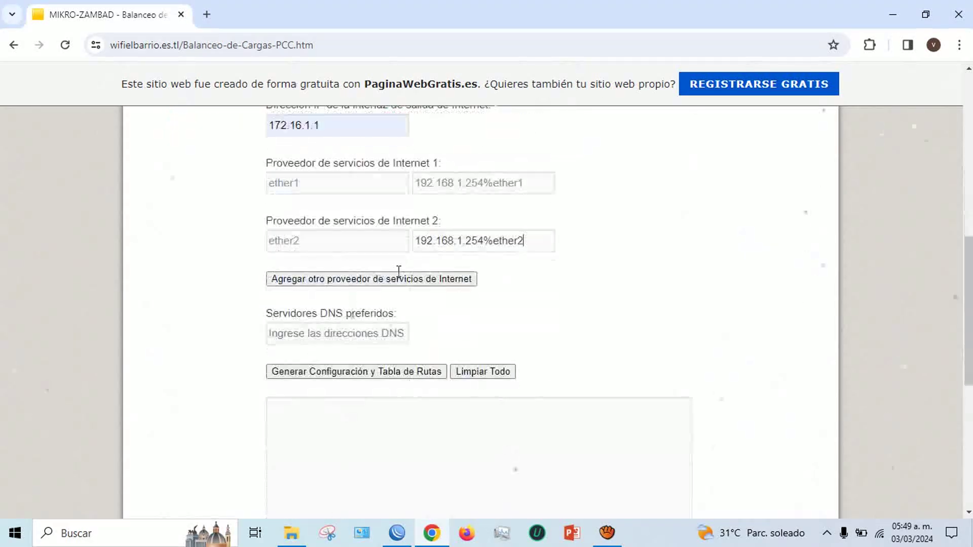
{"action": "left_click", "coordinate": [335, 341]}
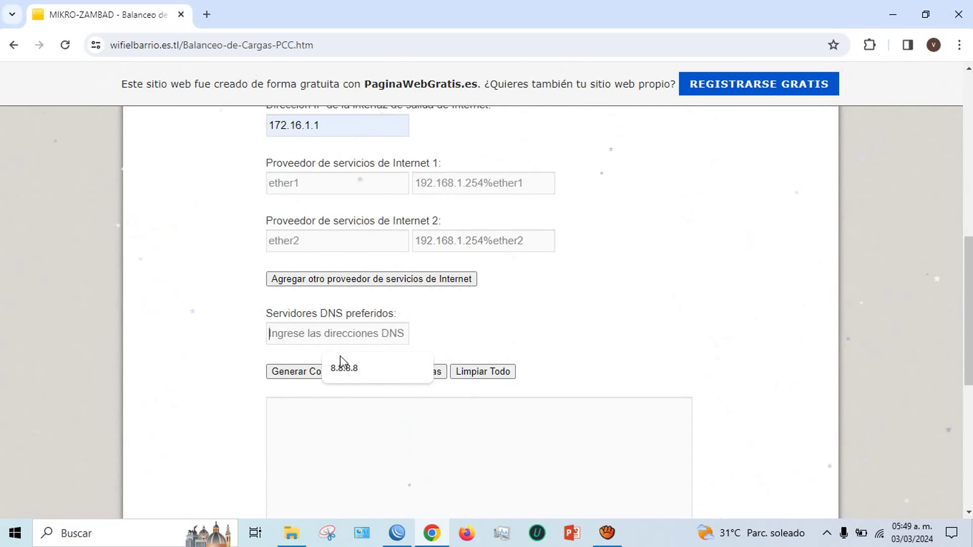
{"action": "left_click", "coordinate": [339, 361]}
{"action": "type", "text": ",8"}
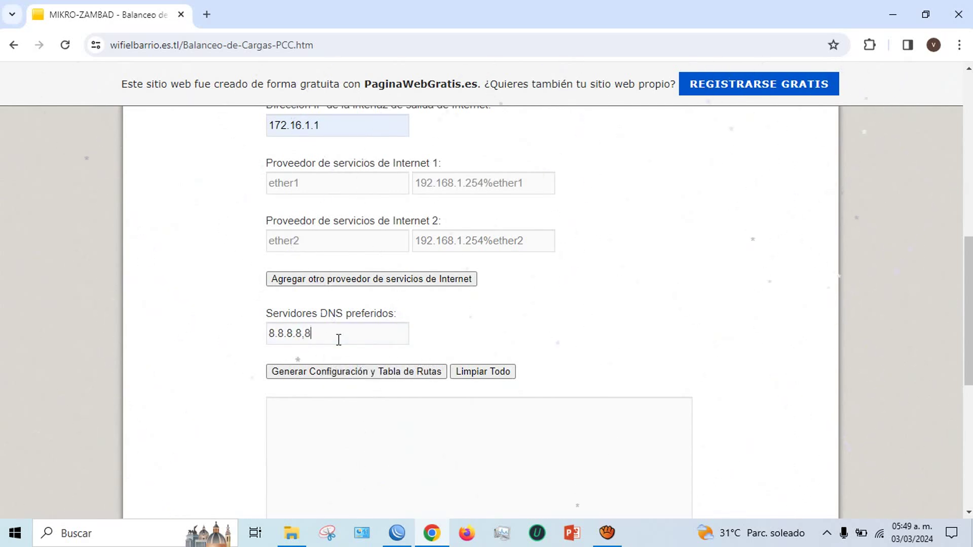
{"action": "type", "text": ".8"}
{"action": "type", "text": "8"}
{"action": "type", "text": ".8.4.4"}
Generate the configuration and route table, and copy the script from the first /ip address line to the last route.
{"action": "left_click", "coordinate": [338, 378]}
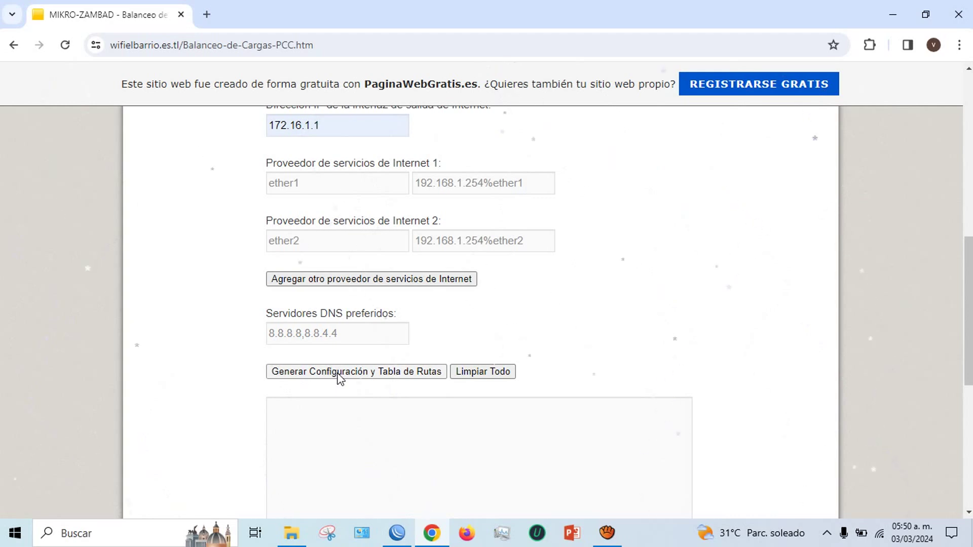
{"action": "left_click", "coordinate": [339, 378]}
{"action": "scroll", "coordinate": [244, 385], "scroll_direction": "down", "scroll_amount": 4}
{"action": "scroll", "coordinate": [267, 374], "scroll_direction": "down", "scroll_amount": 2}
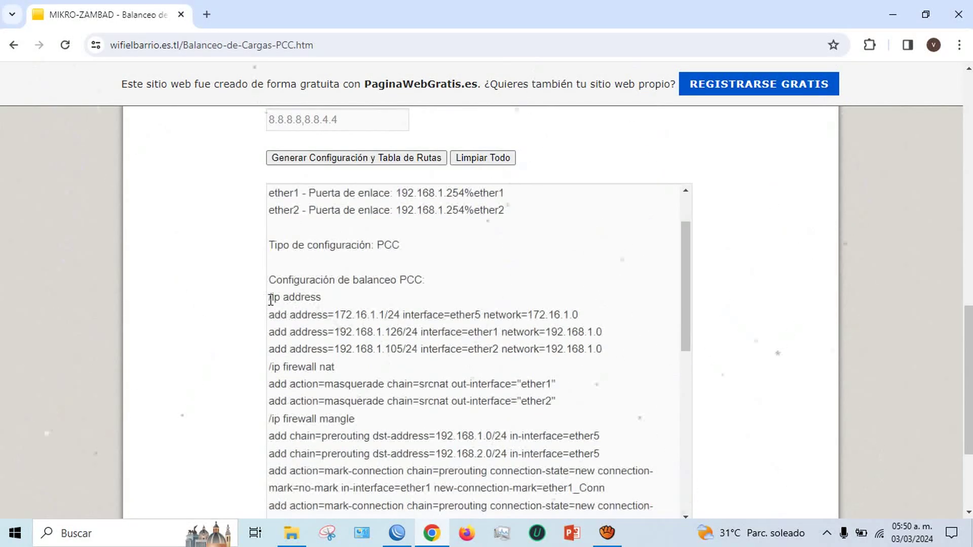
{"action": "left_click_drag", "start_coordinate": [268, 301], "coordinate": [633, 364]}
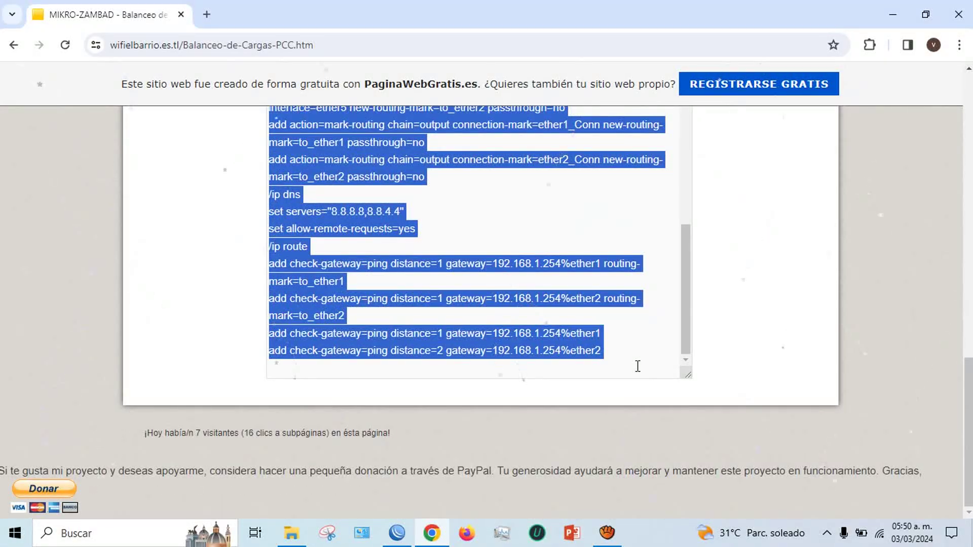
{"action": "right_click", "coordinate": [569, 180]}
{"action": "left_click", "coordinate": [601, 195]}
Open the PCC.txt file in Notepad, maximized, and delete all of its existing text.
{"action": "left_click", "coordinate": [892, 14]}
{"action": "double_click", "coordinate": [453, 251]}
{"action": "key", "text": "super+Up"}
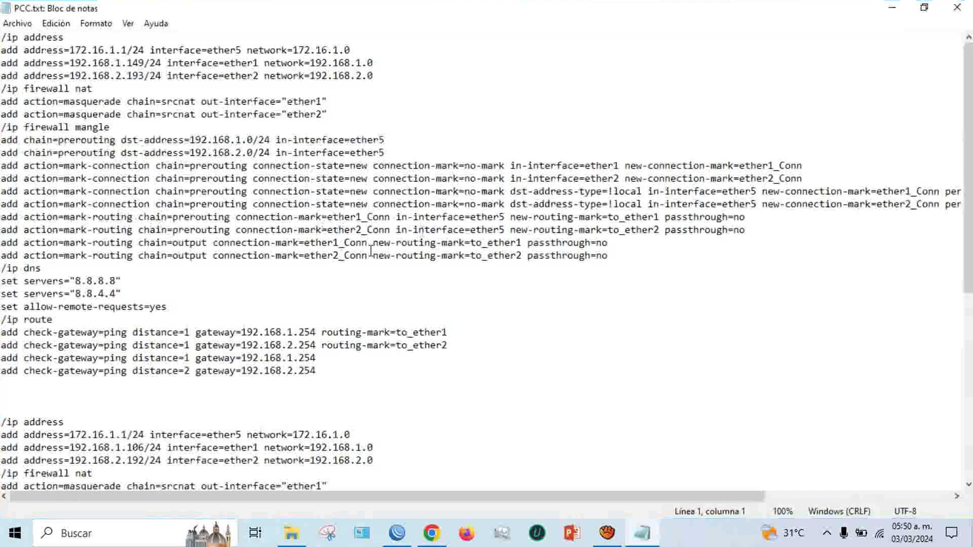
{"action": "key", "text": "ctrl+a"}
{"action": "key", "text": "Delete"}
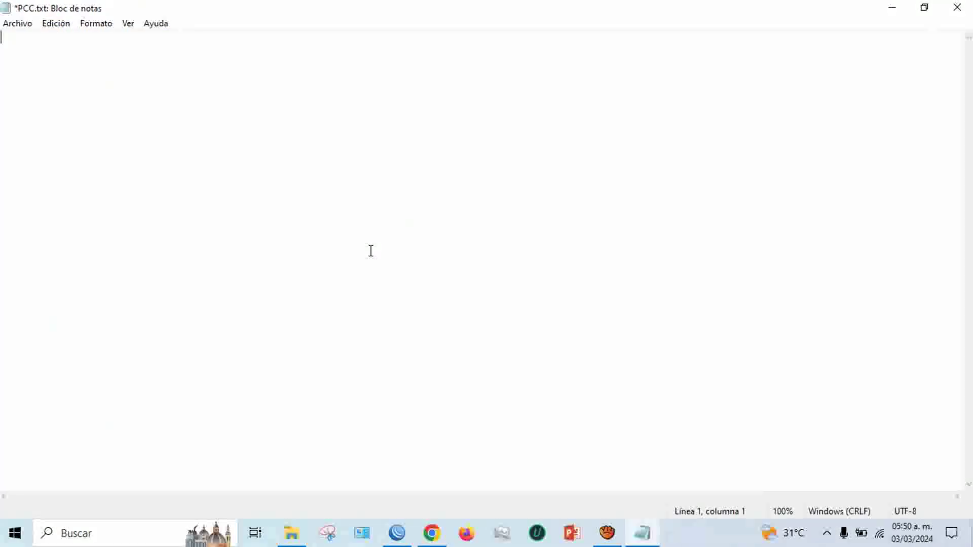
Paste the copied PCC script into PCC.txt and add a blank line after its last route.
{"action": "right_click", "coordinate": [177, 83]}
{"action": "left_click", "coordinate": [207, 146]}
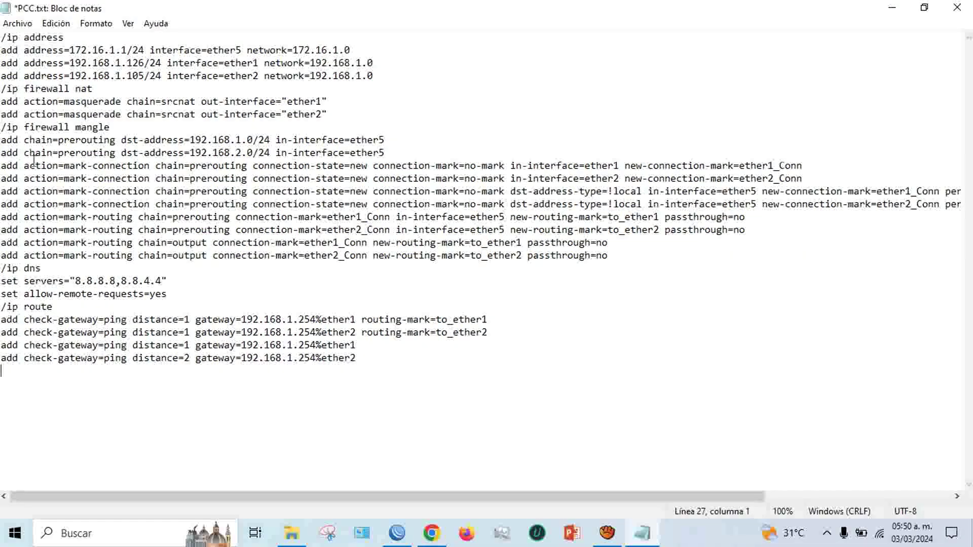
{"action": "left_click", "coordinate": [422, 363]}
{"action": "key", "text": "Down"}
{"action": "key", "text": "Return"}
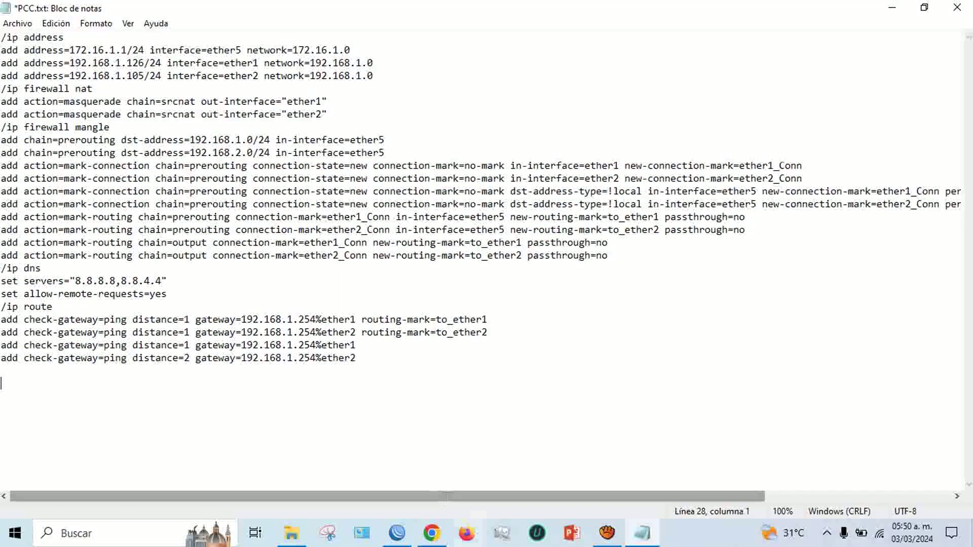
Switch back to Chrome and return to the filled-in fields of the load-balancer generator.
{"action": "left_click", "coordinate": [397, 532]}
{"action": "left_click", "coordinate": [397, 532]}
{"action": "left_click", "coordinate": [433, 533]}
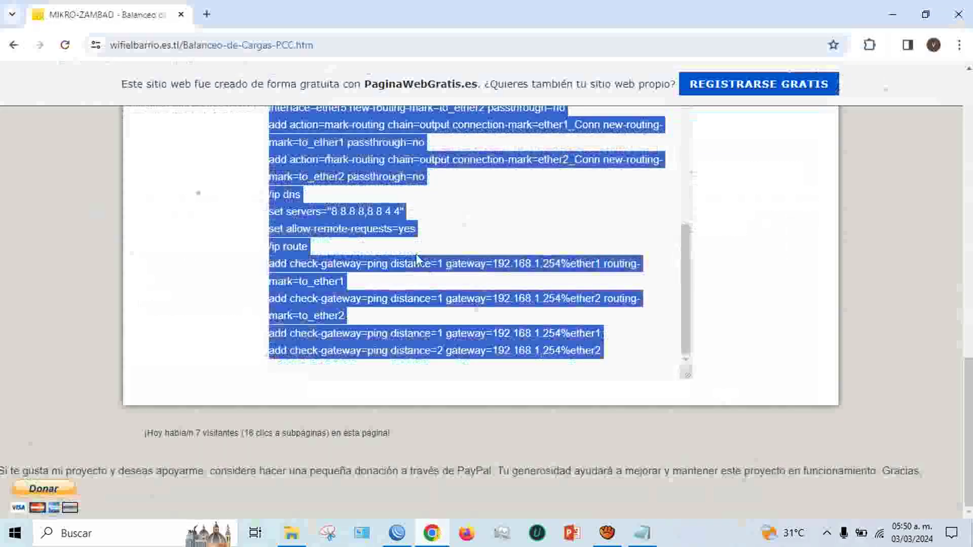
{"action": "scroll", "coordinate": [246, 294], "scroll_direction": "up", "scroll_amount": 10}
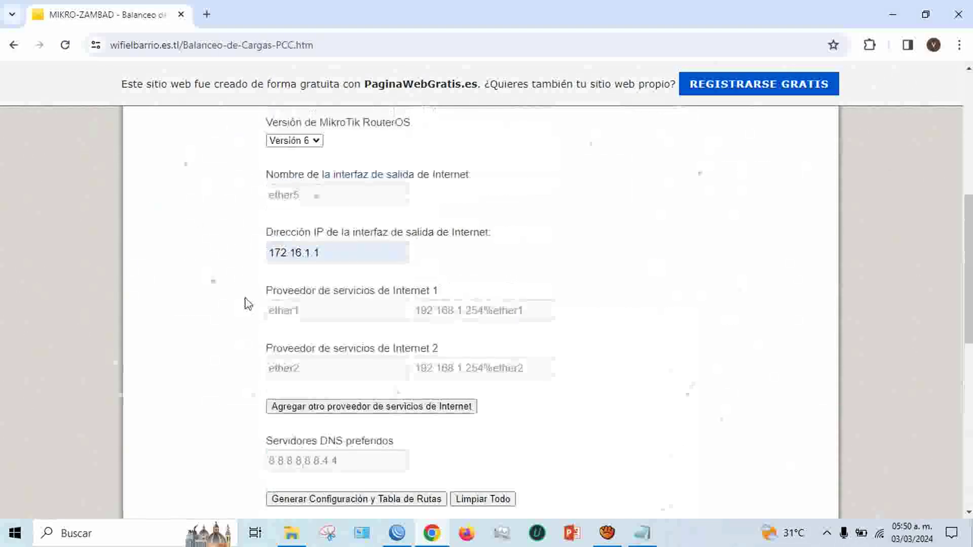
Set the MikroTik RouterOS version to Versión 7 and generate the configuration and route table again.
{"action": "left_click", "coordinate": [308, 284]}
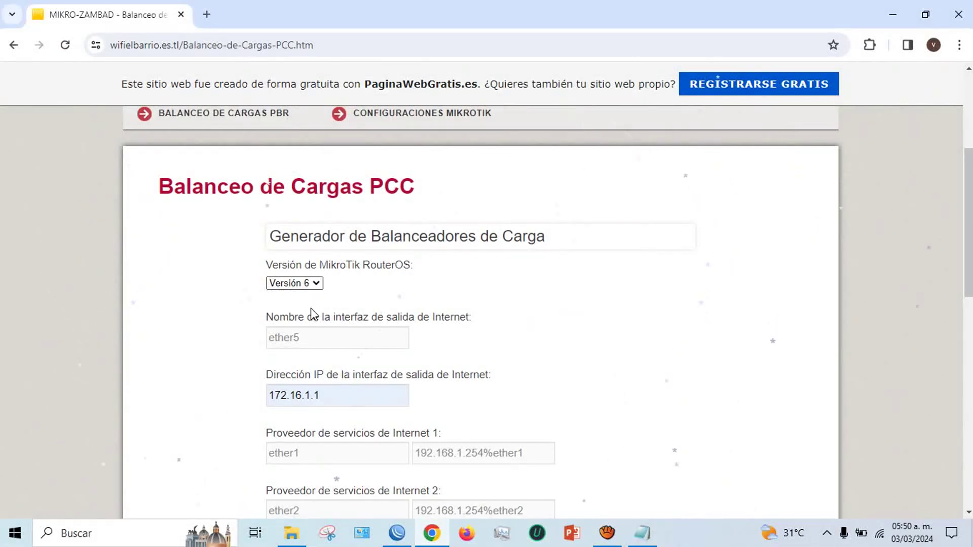
{"action": "left_click", "coordinate": [289, 308]}
{"action": "left_click", "coordinate": [536, 150]}
{"action": "key", "text": "Return"}
{"action": "scroll", "coordinate": [383, 226], "scroll_direction": "down", "scroll_amount": 7}
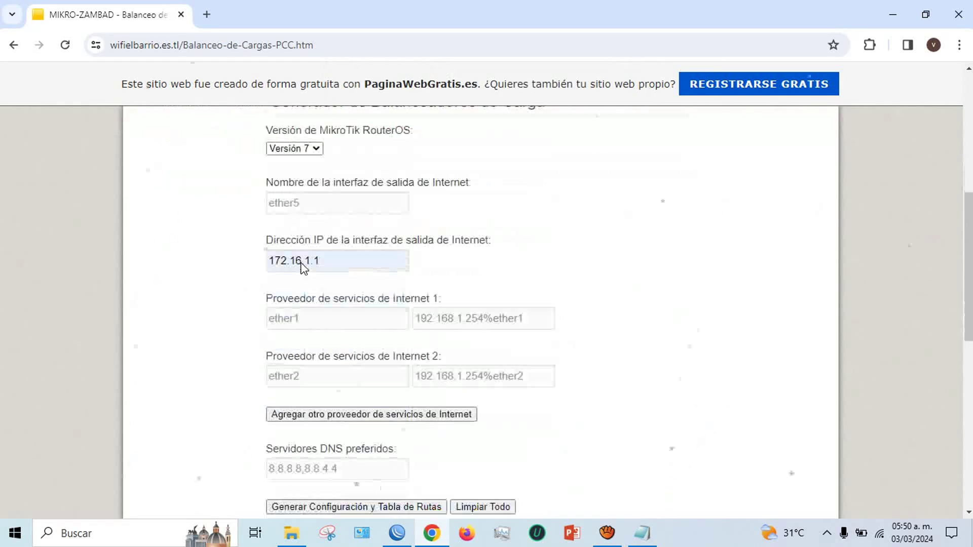
{"action": "left_click", "coordinate": [345, 293]}
{"action": "scroll", "coordinate": [198, 311], "scroll_direction": "down", "scroll_amount": 4}
{"action": "scroll", "coordinate": [274, 319], "scroll_direction": "up", "scroll_amount": 10}
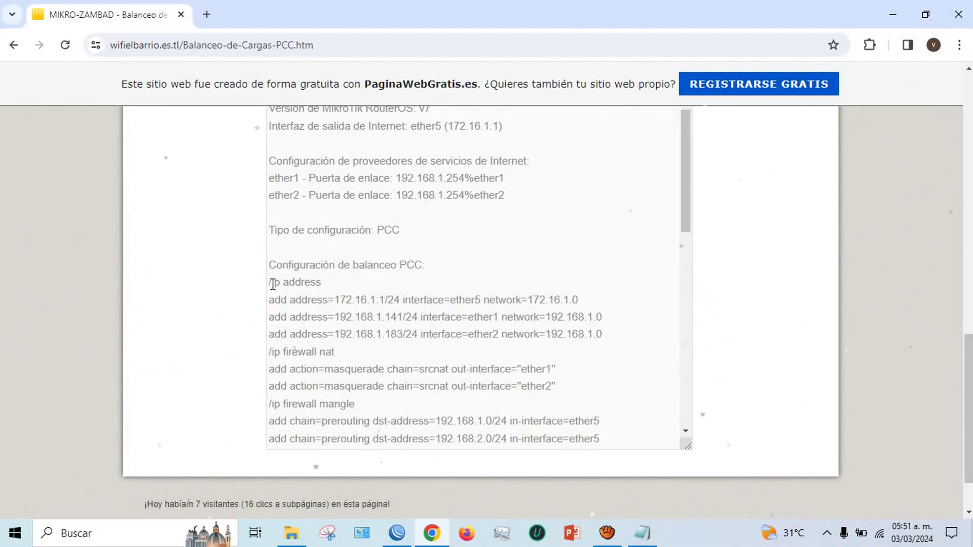
Copy the version 7 script from its /ip address line to the last route and paste it below the existing script in PCC.txt.
{"action": "left_click_drag", "start_coordinate": [269, 281], "coordinate": [660, 346]}
{"action": "right_click", "coordinate": [553, 327]}
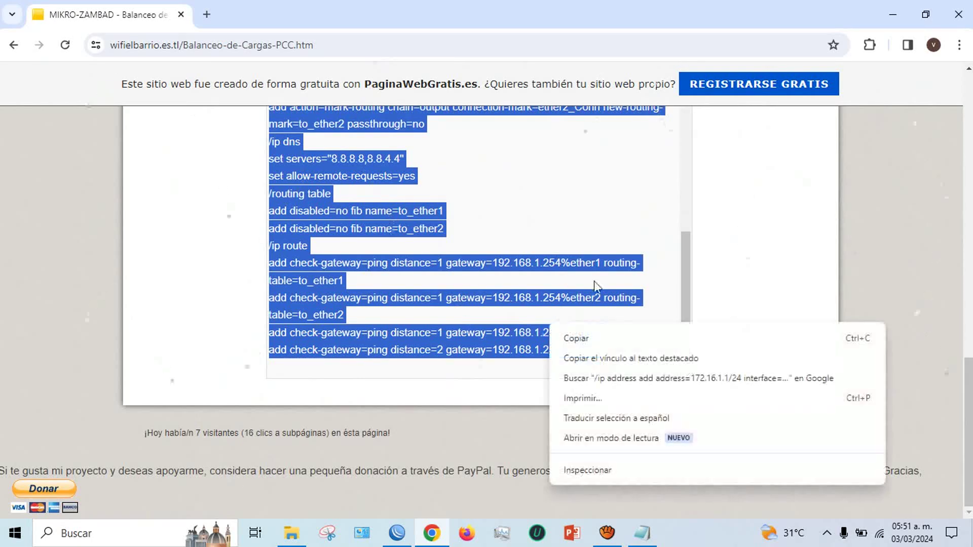
{"action": "left_click", "coordinate": [578, 339]}
{"action": "left_click", "coordinate": [641, 532]}
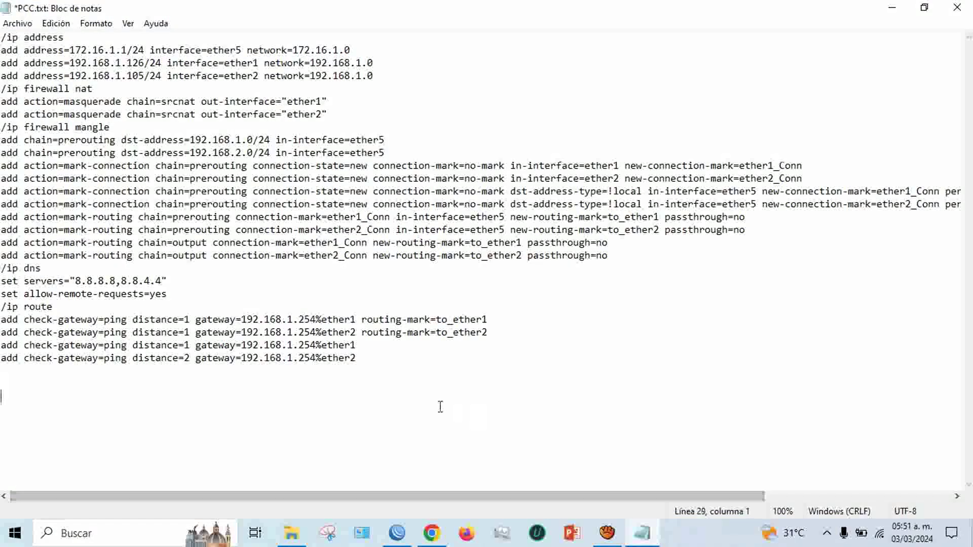
{"action": "right_click", "coordinate": [218, 406]}
{"action": "left_click", "coordinate": [252, 250]}
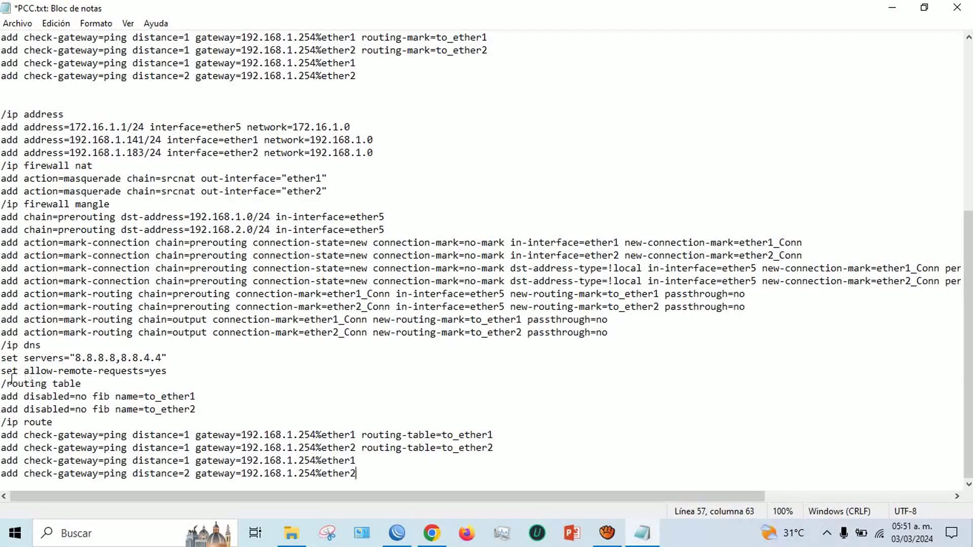
Move the /routing table block with its two add lines above the second script's /ip address line, adding blank lines to separate both scripts.
{"action": "left_click_drag", "start_coordinate": [1, 384], "coordinate": [195, 410]}
{"action": "right_click", "coordinate": [187, 403]}
{"action": "left_click", "coordinate": [223, 217]}
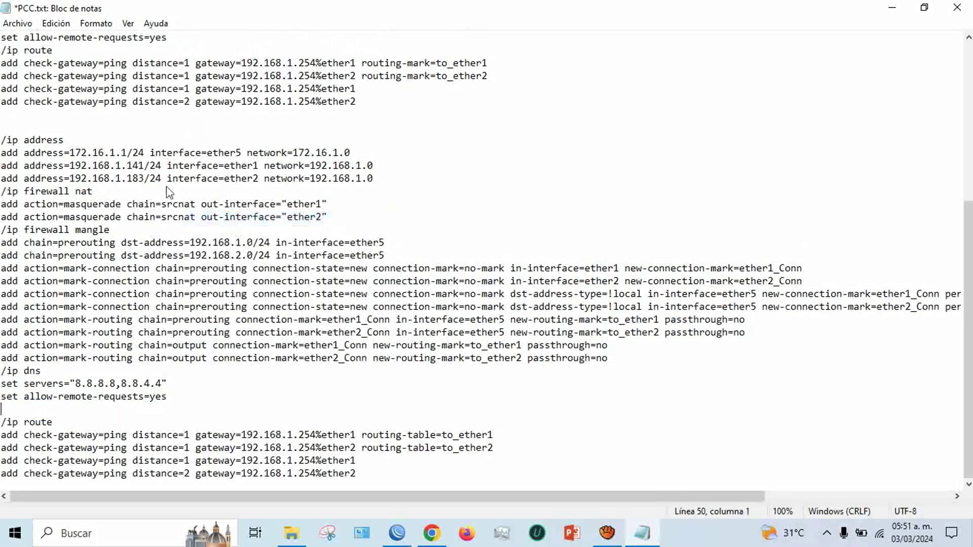
{"action": "left_click", "coordinate": [3, 133]}
{"action": "key", "text": "Return"}
{"action": "key", "text": "Return"}
{"action": "key", "text": "Return"}
{"action": "key", "text": "Return"}
{"action": "key", "text": "Return"}
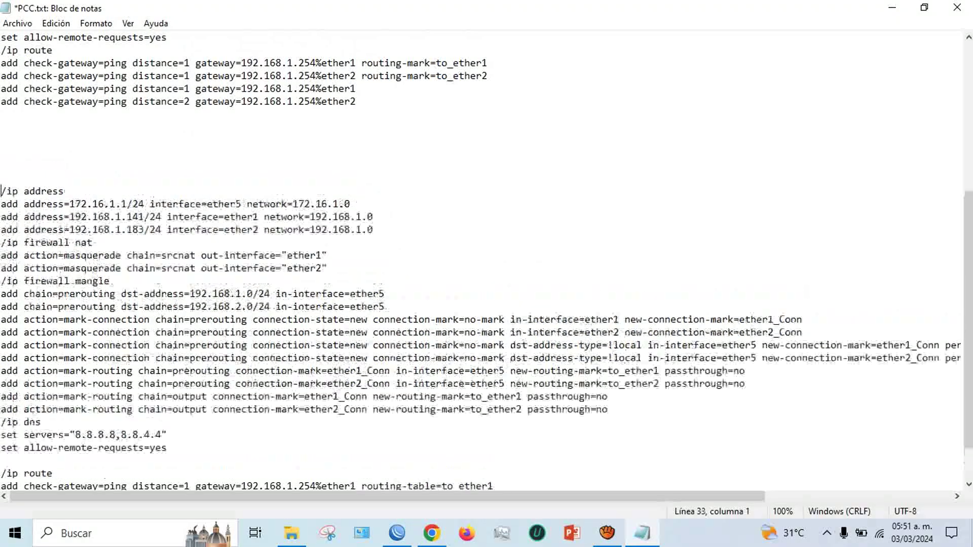
{"action": "right_click", "coordinate": [10, 191]}
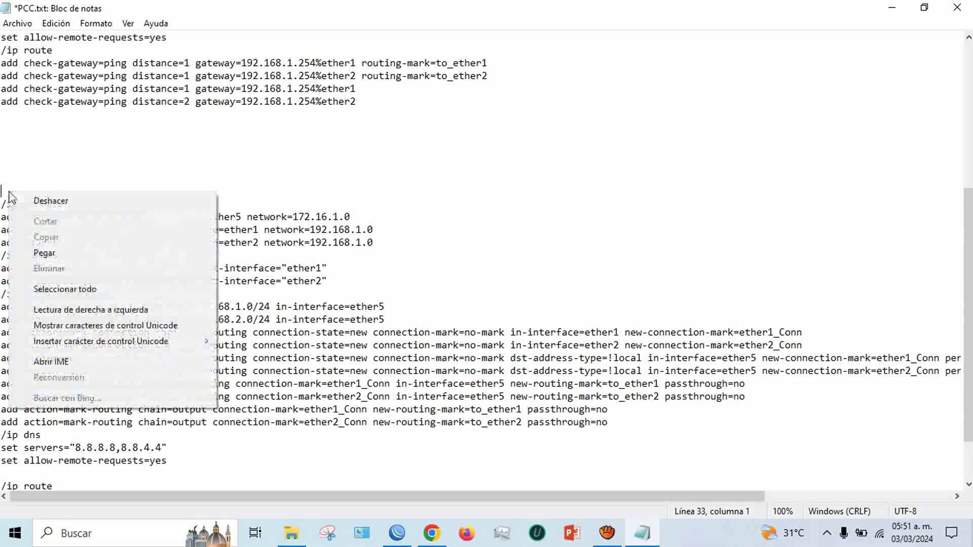
{"action": "left_click", "coordinate": [46, 254]}
Remove the empty line left above /ip route in the second script and return to the start of the file.
{"action": "scroll", "coordinate": [26, 291], "scroll_direction": "down", "scroll_amount": 3}
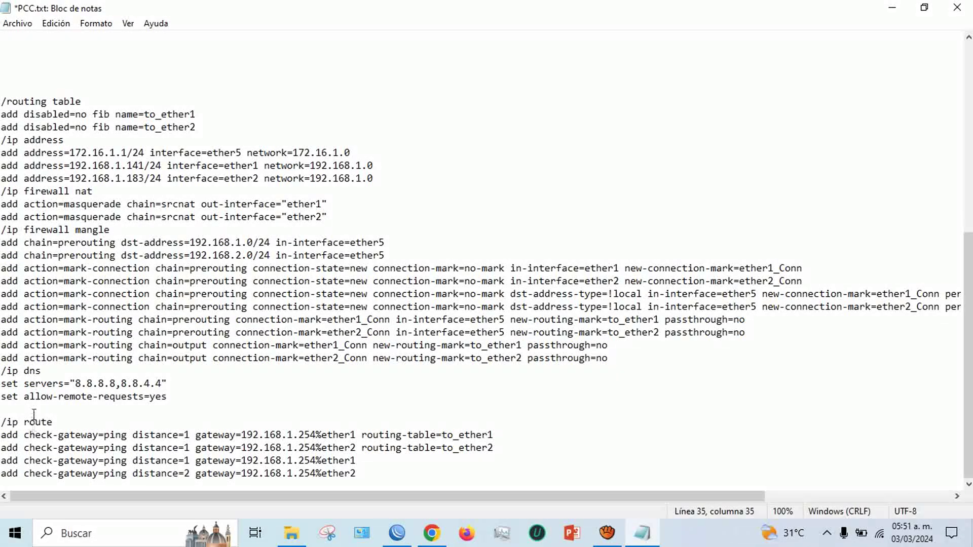
{"action": "key", "text": "BackSpace"}
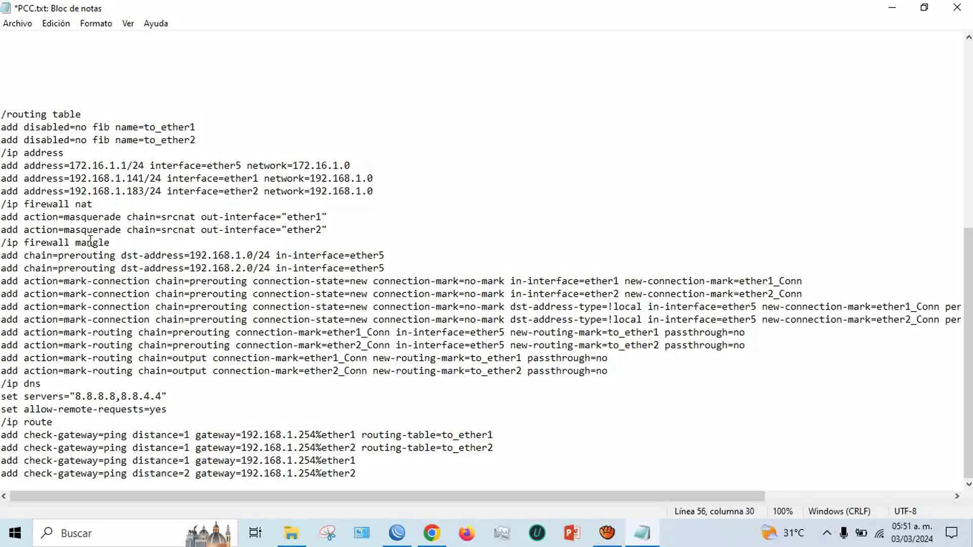
{"action": "scroll", "coordinate": [112, 276], "scroll_direction": "up", "scroll_amount": 3}
{"action": "scroll", "coordinate": [112, 276], "scroll_direction": "up", "scroll_amount": 6}
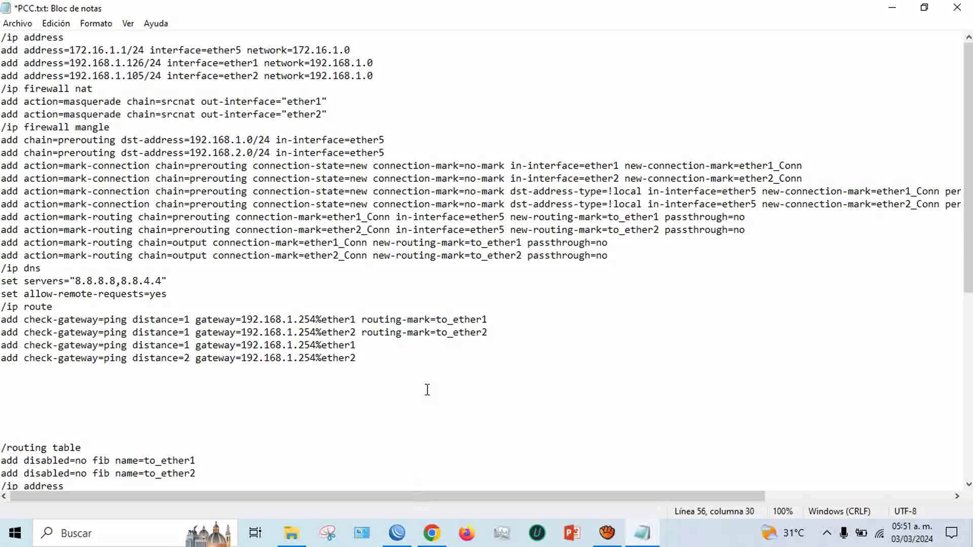
Switch to WinBox, connect to the listed neighbor DC:2C:6E:54:C0:5D, maximize its window and close the terminal.
{"action": "left_click", "coordinate": [396, 533]}
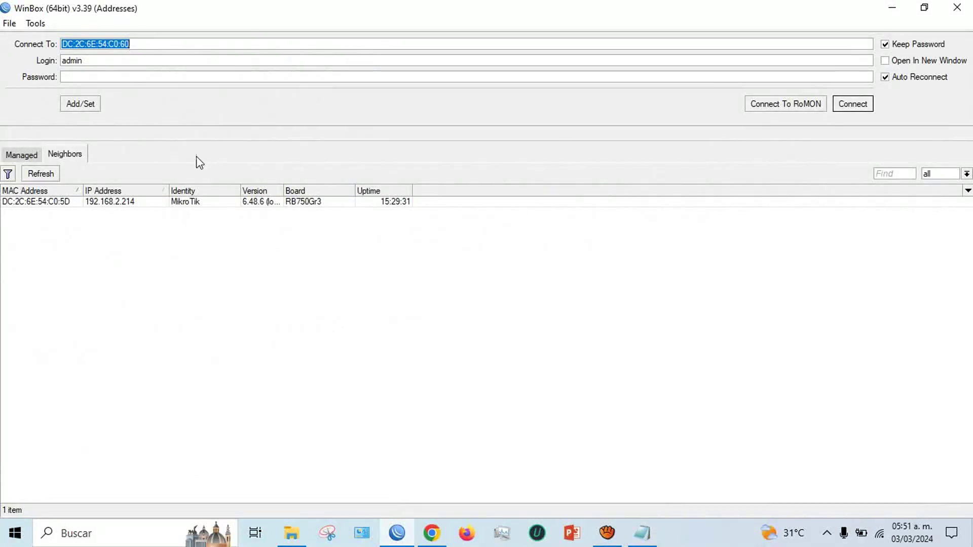
{"action": "left_click", "coordinate": [59, 203]}
{"action": "left_click", "coordinate": [852, 103]}
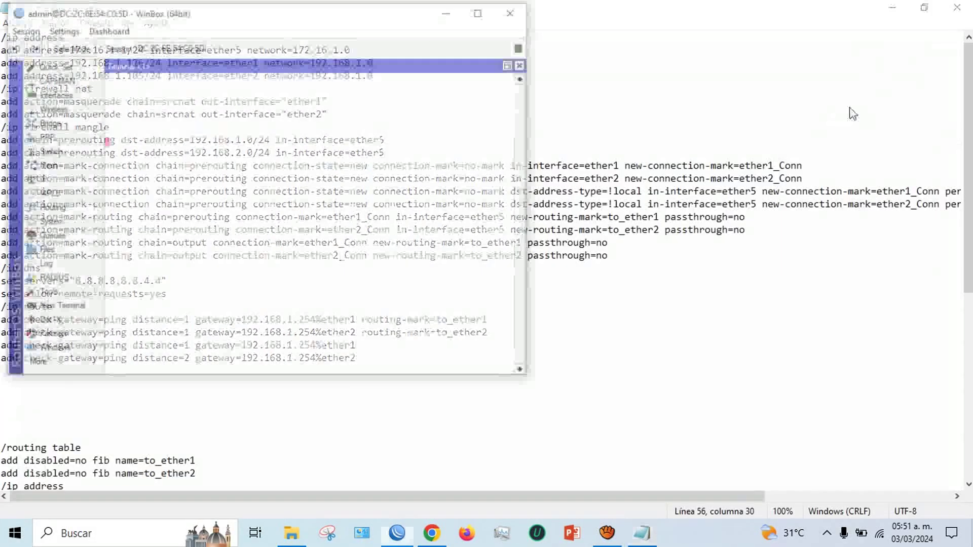
{"action": "left_click", "coordinate": [480, 12]}
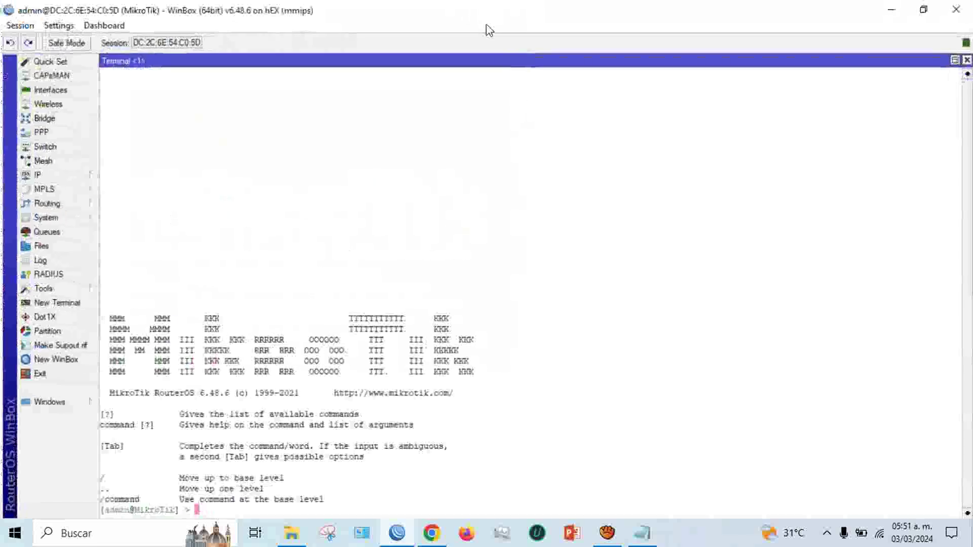
{"action": "left_click", "coordinate": [967, 58]}
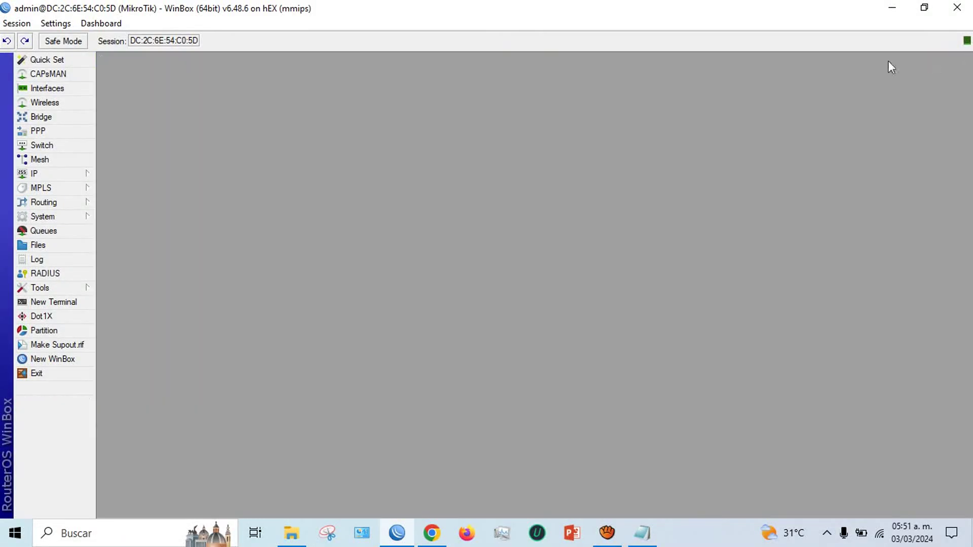
Reset the router's configuration with No Default Configuration and Do Not Backup enabled, and confirm the reboot.
{"action": "left_click", "coordinate": [38, 217]}
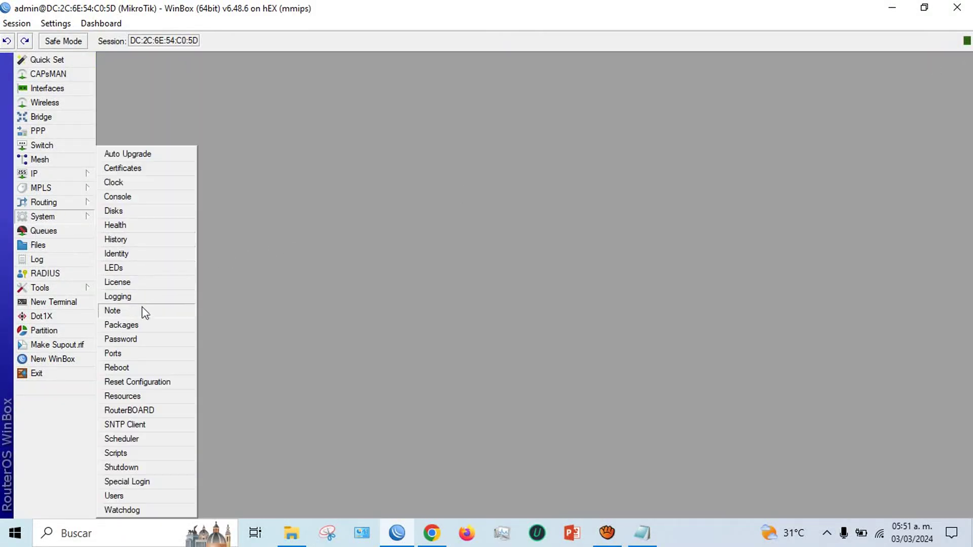
{"action": "left_click", "coordinate": [142, 382]}
{"action": "left_click", "coordinate": [468, 293]}
{"action": "left_click", "coordinate": [469, 309]}
{"action": "left_click", "coordinate": [602, 260]}
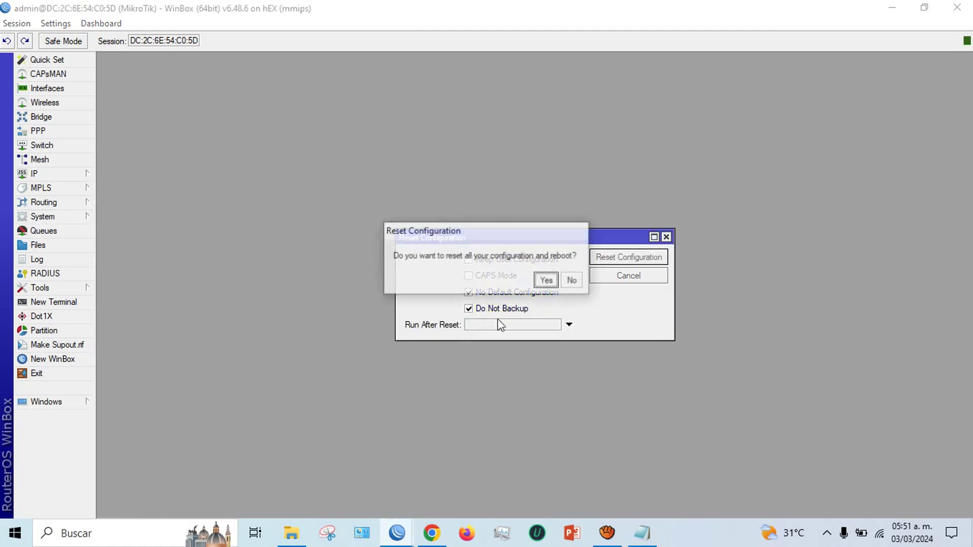
{"action": "left_click", "coordinate": [546, 280]}
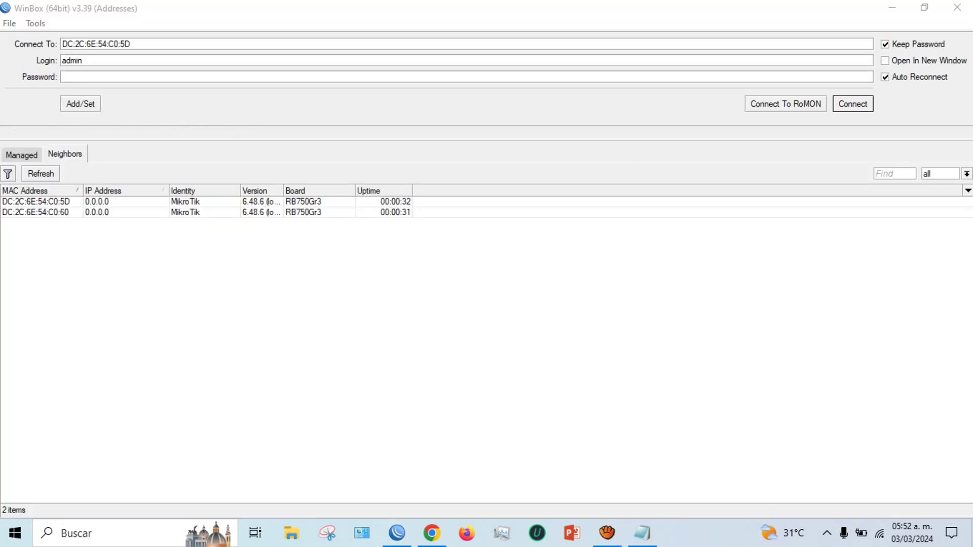
Disconnect the computer from the INFINITUME08F59 Wi-Fi network.
{"action": "left_click", "coordinate": [883, 535]}
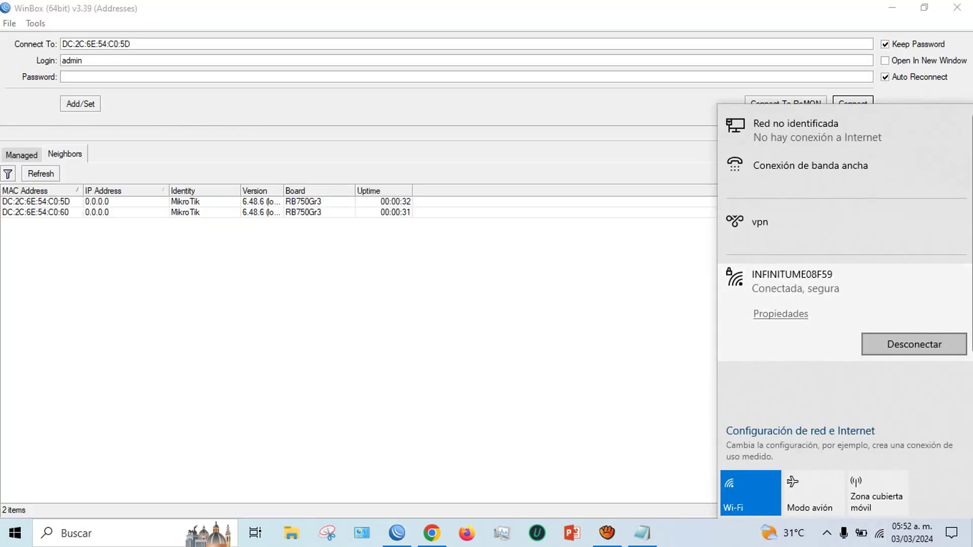
{"action": "left_click", "coordinate": [914, 344]}
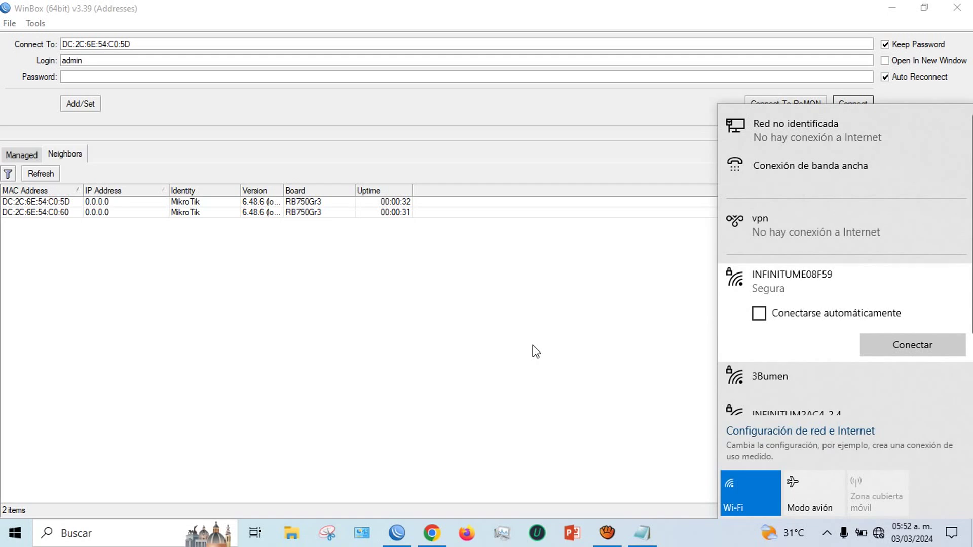
{"action": "left_click", "coordinate": [535, 351]}
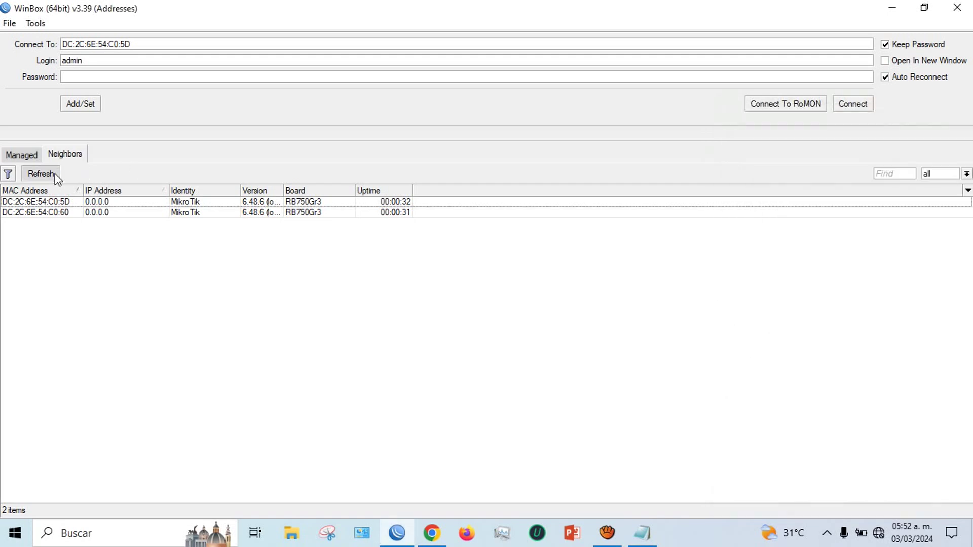
Refresh the neighbor list and connect to the router DC:2C:6E:54:C0:60.
{"action": "left_click", "coordinate": [41, 174]}
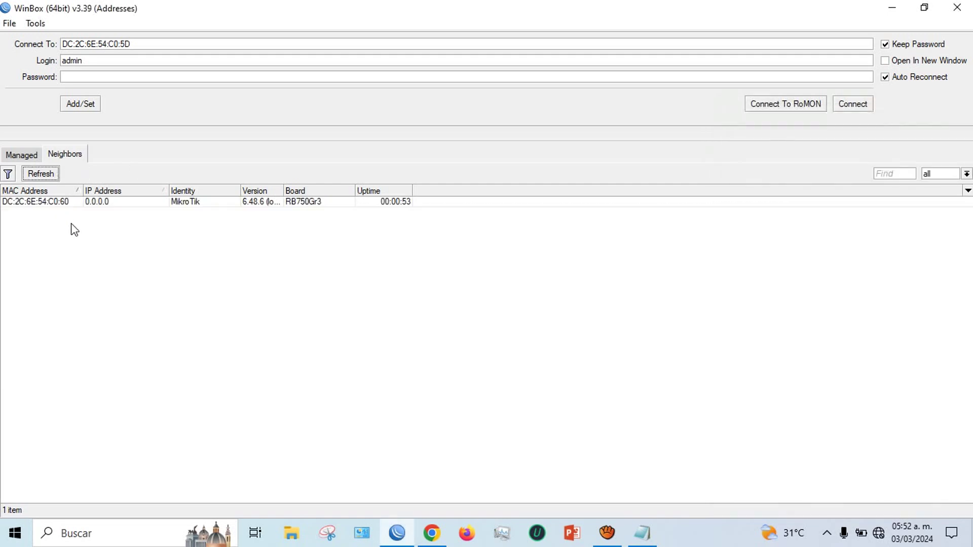
{"action": "left_click", "coordinate": [23, 203]}
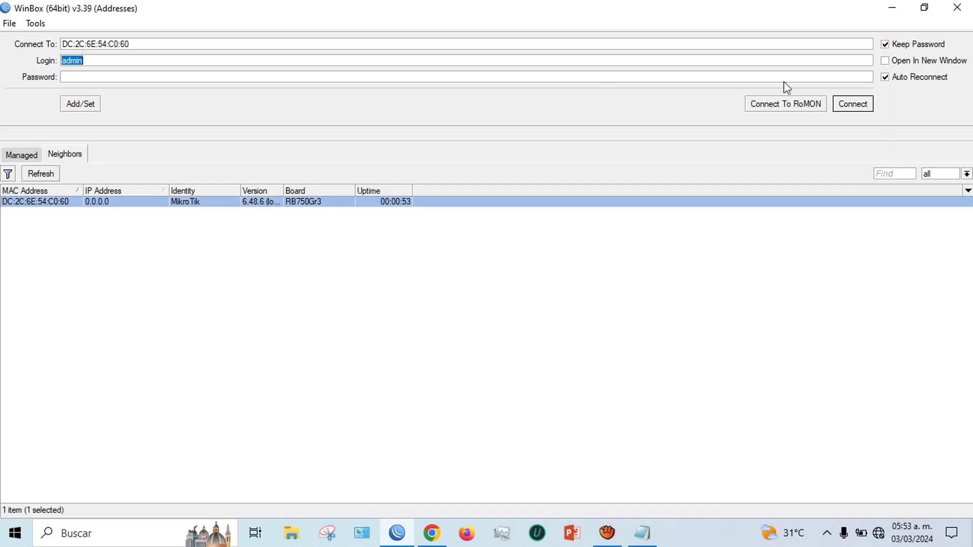
{"action": "left_click", "coordinate": [852, 104]}
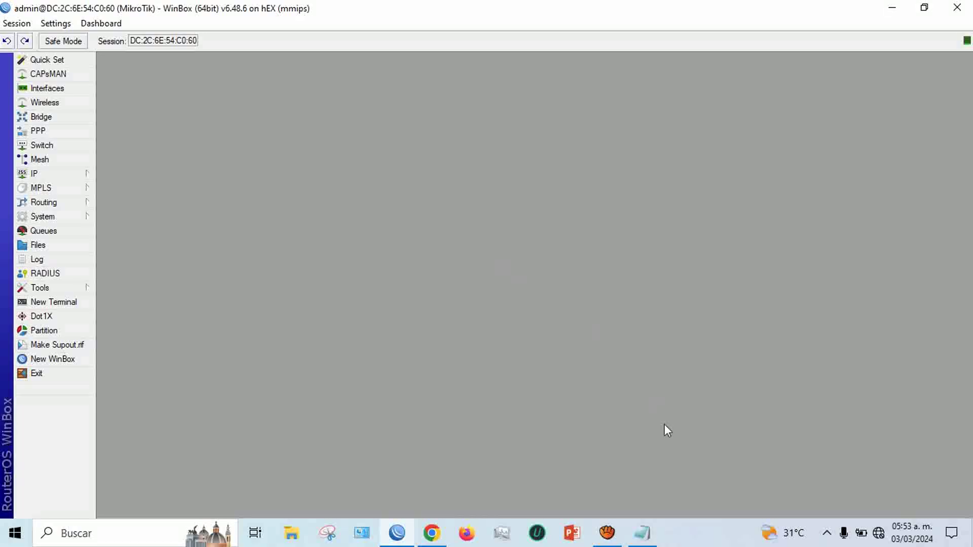
Switch to PCC.txt in Notepad and copy the first script, from its /ip address line to its last route.
{"action": "left_click", "coordinate": [645, 527]}
{"action": "left_click_drag", "start_coordinate": [1, 38], "coordinate": [725, 357]}
{"action": "right_click", "coordinate": [422, 234]}
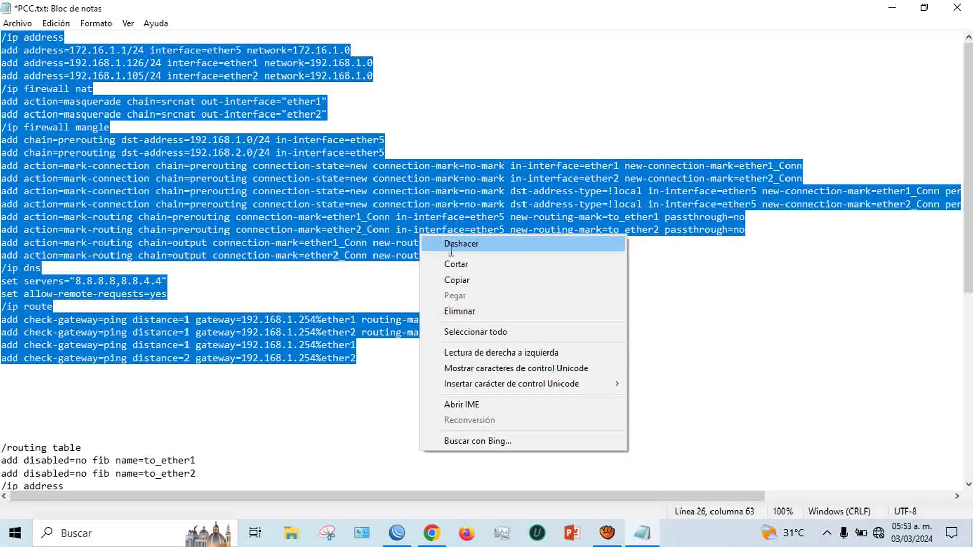
{"action": "left_click", "coordinate": [459, 278]}
Switch back to WinBox, run the copied script in a new terminal and close the terminal.
{"action": "left_click", "coordinate": [397, 532]}
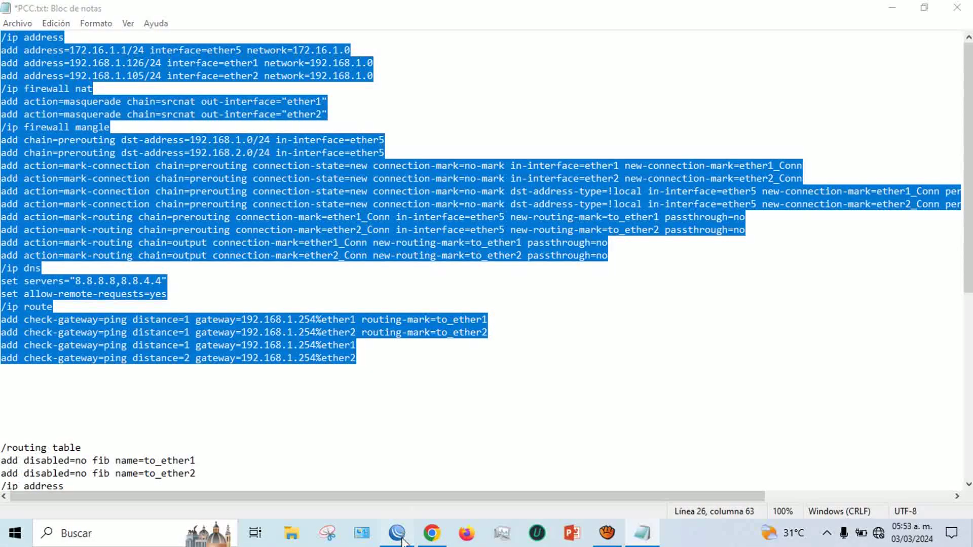
{"action": "left_click", "coordinate": [65, 301]}
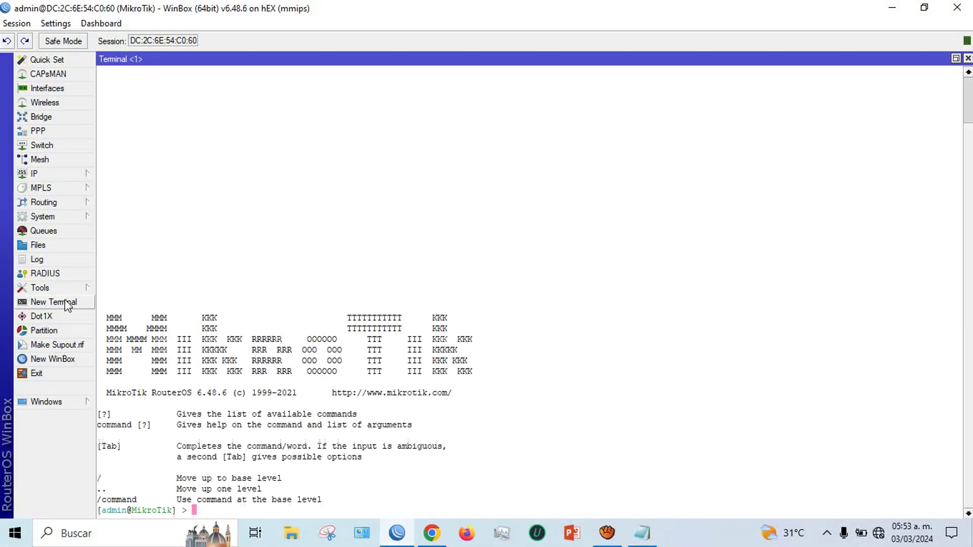
{"action": "right_click", "coordinate": [475, 227]}
{"action": "left_click", "coordinate": [506, 283]}
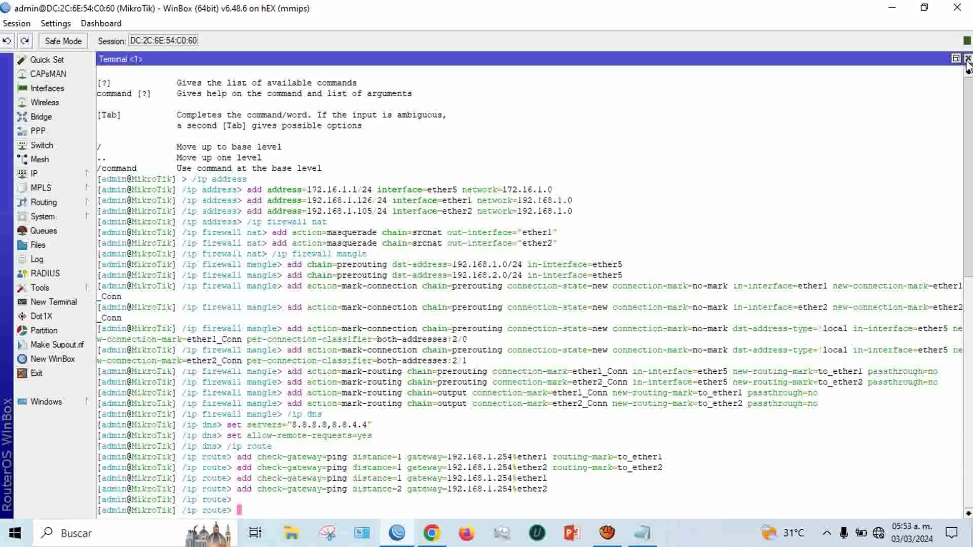
{"action": "left_click", "coordinate": [967, 59]}
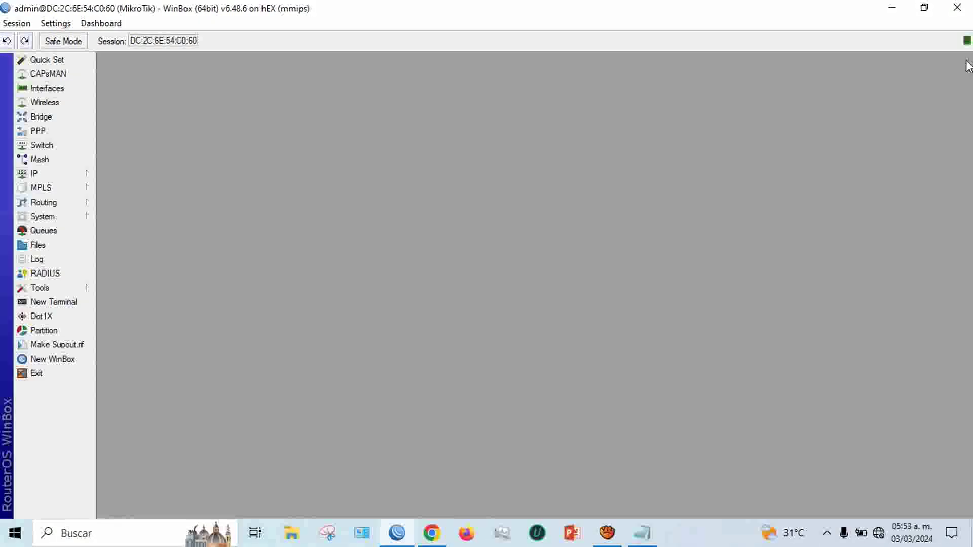
Check the addresses, networks and interfaces in the router's IP address list, and close it.
{"action": "left_click", "coordinate": [48, 175]}
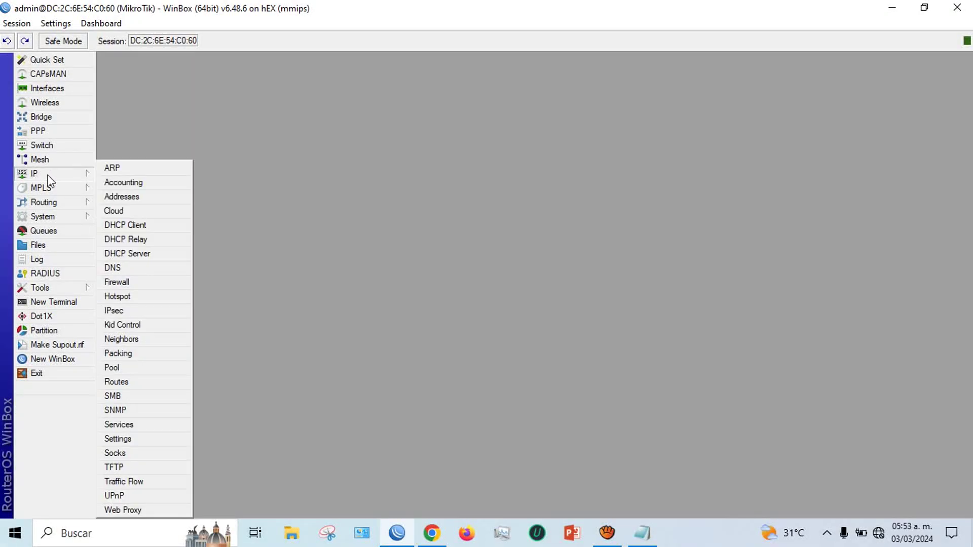
{"action": "left_click", "coordinate": [138, 196]}
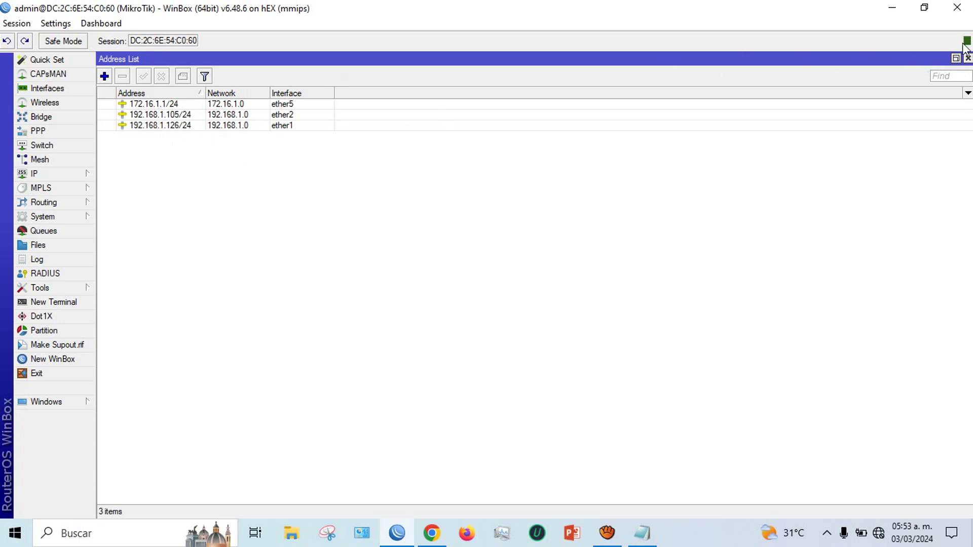
{"action": "left_click", "coordinate": [967, 59]}
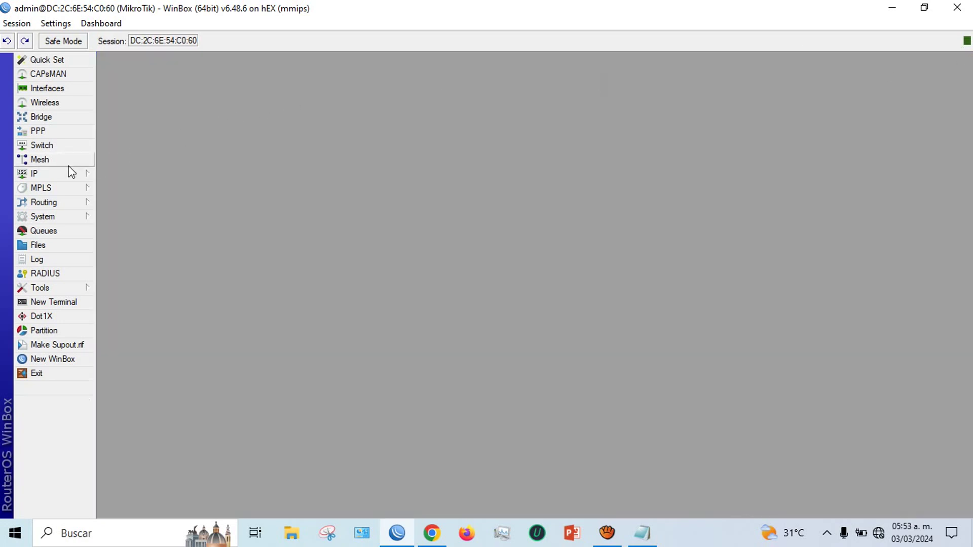
Check the servers and remote-request option in the router's DNS settings, and close them.
{"action": "left_click", "coordinate": [48, 172]}
{"action": "left_click", "coordinate": [124, 267]}
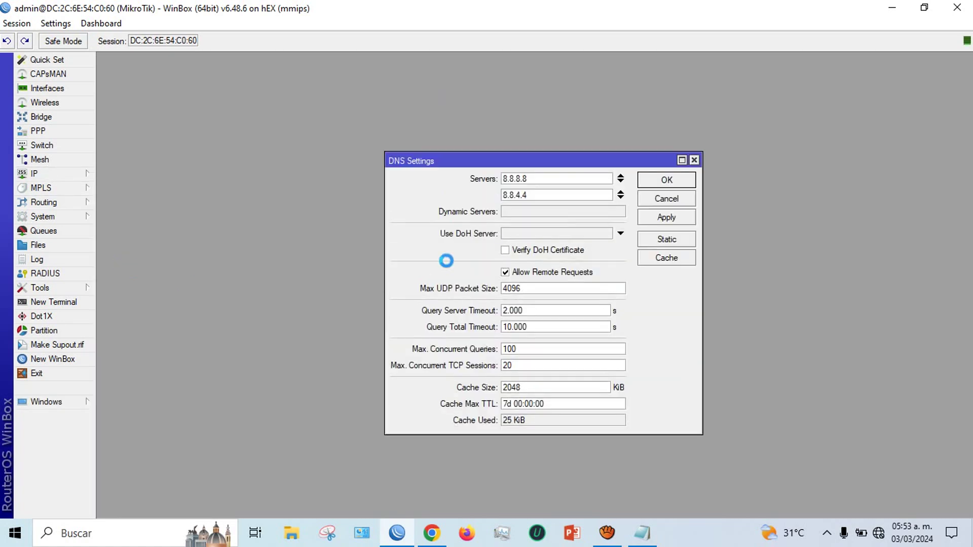
{"action": "left_click", "coordinate": [693, 161]}
Review the router's firewall NAT rules and its mangle rules.
{"action": "left_click", "coordinate": [56, 173]}
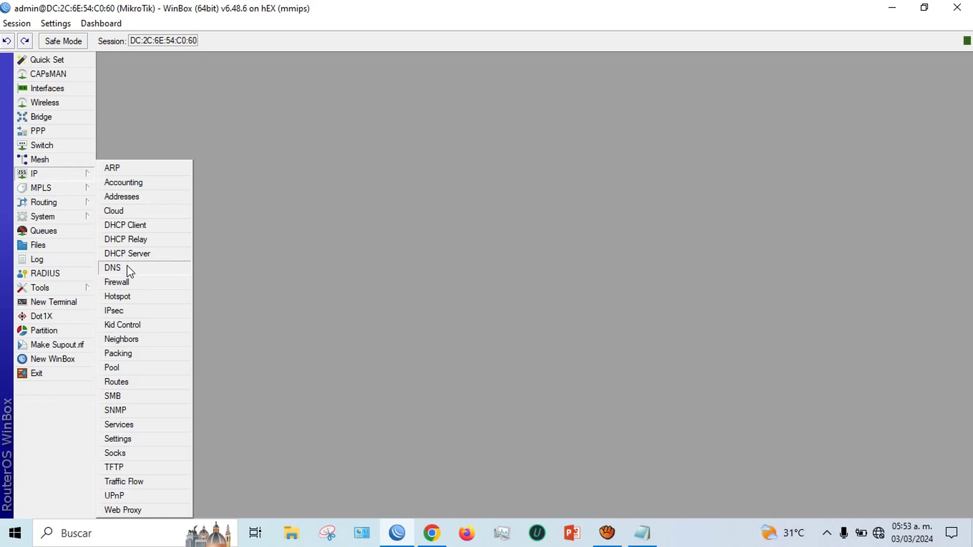
{"action": "left_click", "coordinate": [124, 282]}
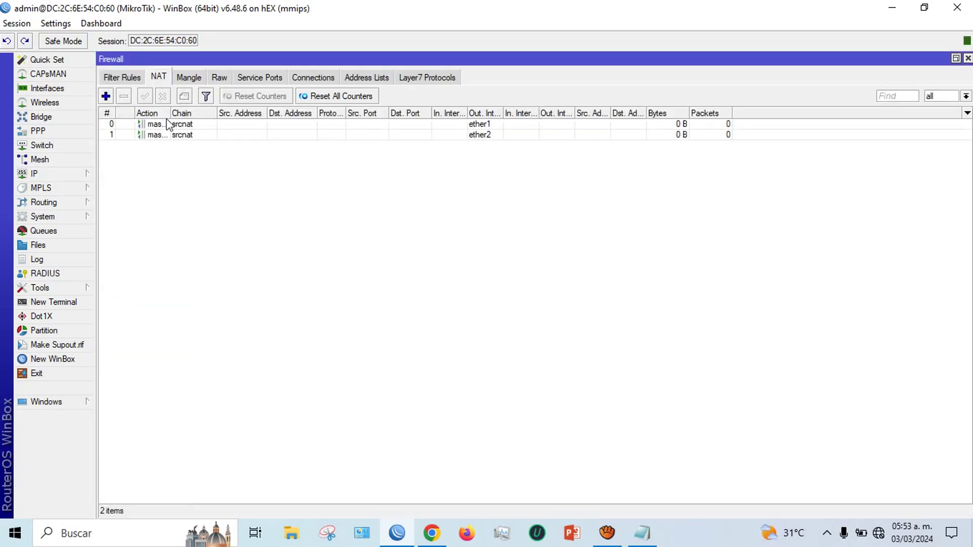
{"action": "left_click", "coordinate": [192, 77]}
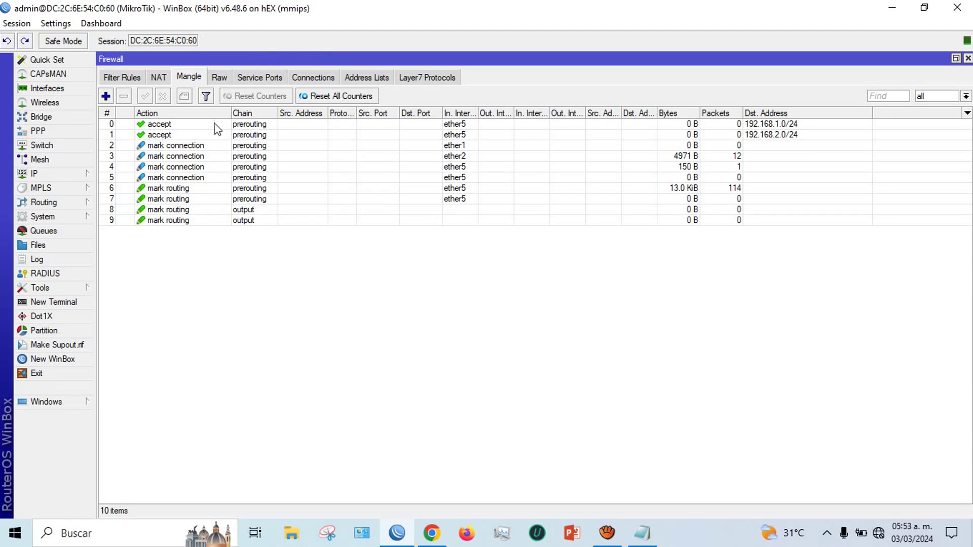
Check the gateways, distances and routing marks in the IP route list, and close the route and firewall windows.
{"action": "left_click", "coordinate": [34, 173]}
{"action": "left_click", "coordinate": [133, 387]}
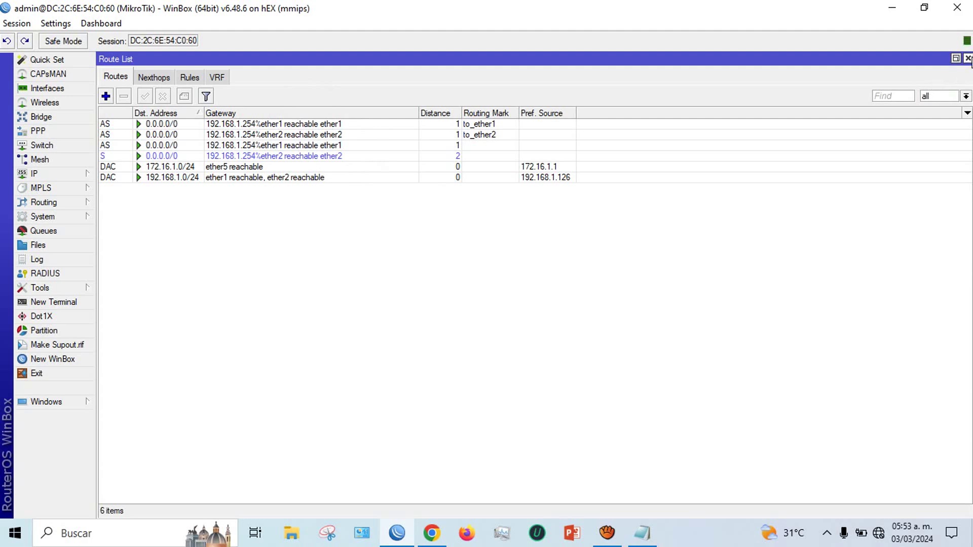
{"action": "left_click", "coordinate": [968, 59]}
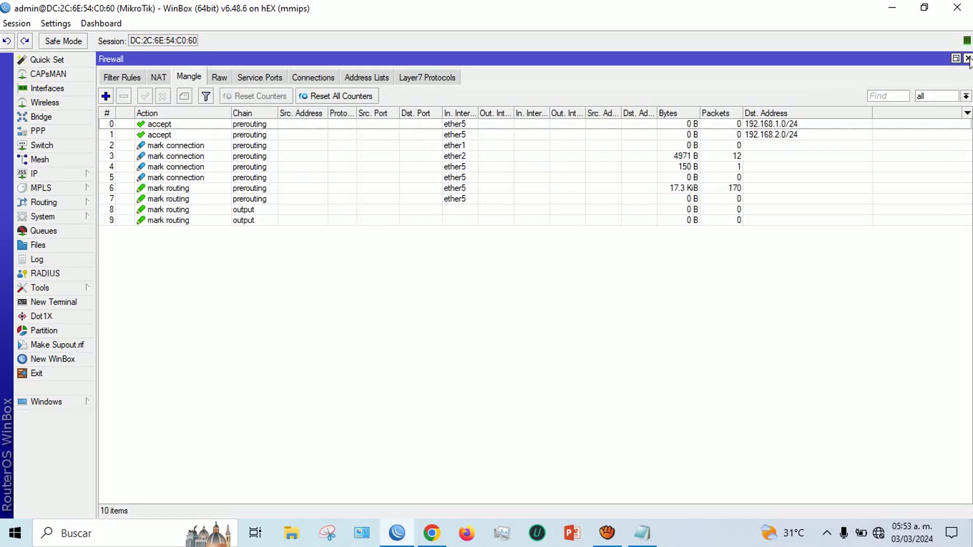
{"action": "left_click", "coordinate": [968, 59]}
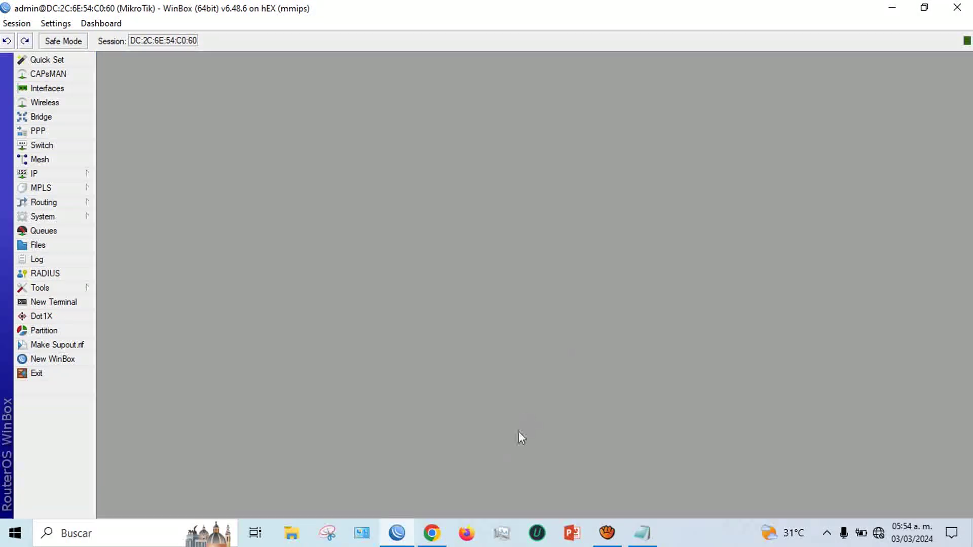
Switch to Chrome and open speedtest.net in a new tab.
{"action": "left_click", "coordinate": [441, 542]}
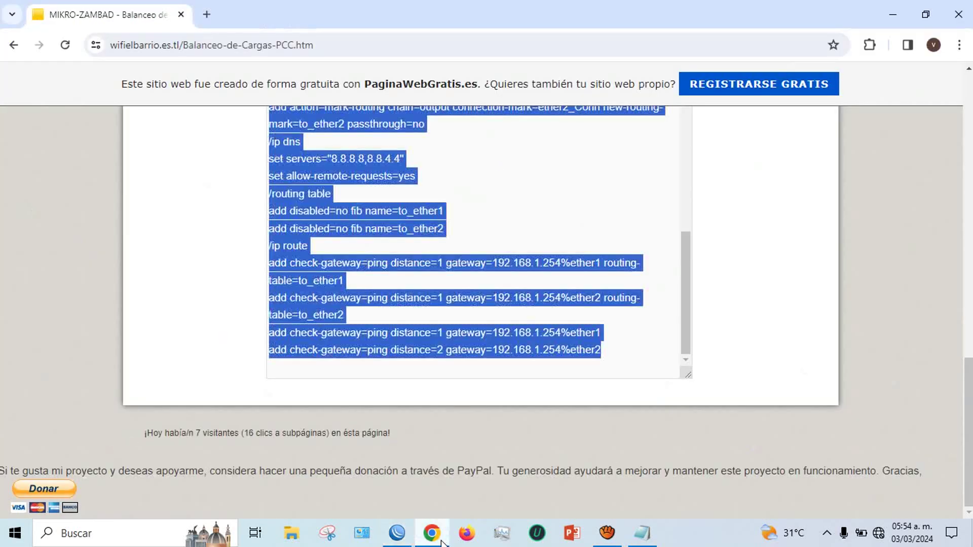
{"action": "left_click", "coordinate": [208, 16]}
{"action": "left_click", "coordinate": [321, 69]}
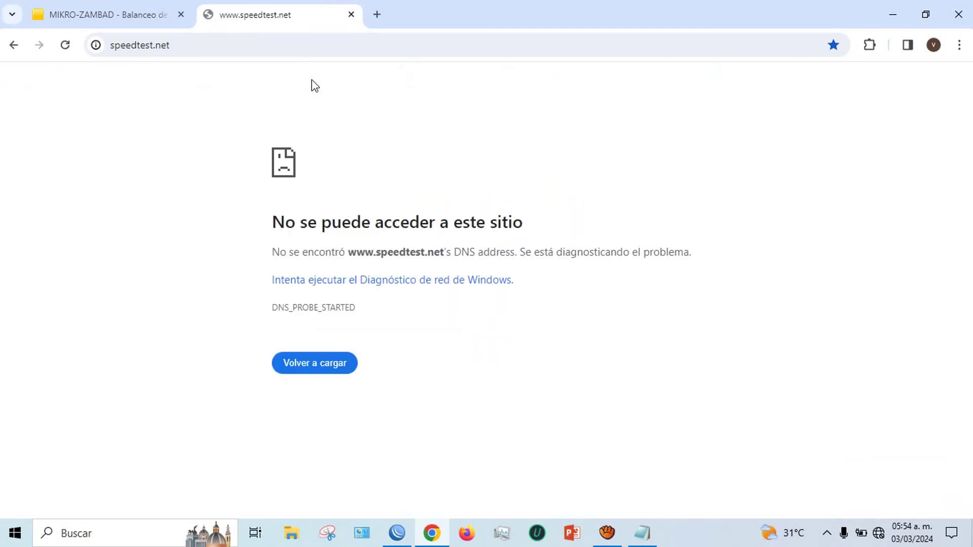
Minimize the open windows and set the computer's Ethernet IPv4 properties to obtain the IP address and DNS server automatically.
{"action": "left_click", "coordinate": [894, 15]}
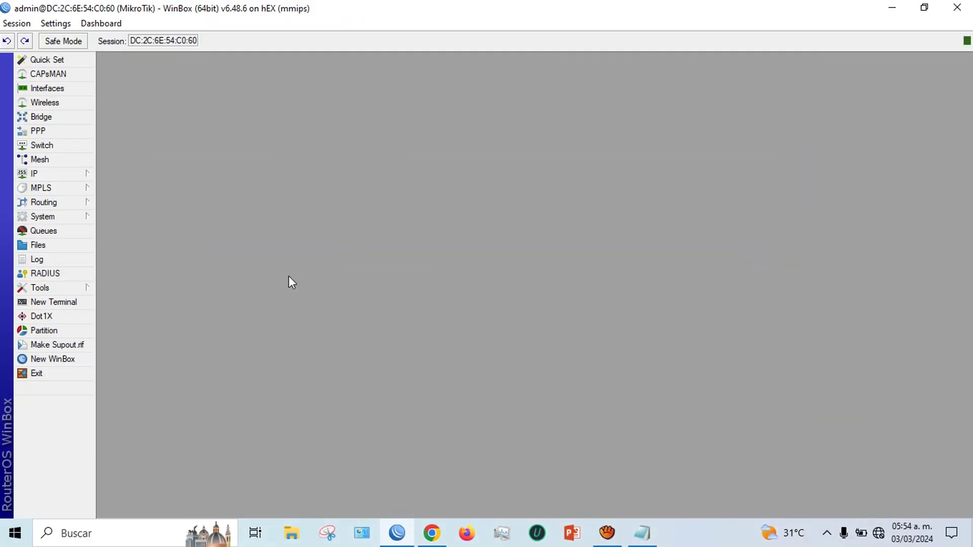
{"action": "left_click", "coordinate": [892, 8]}
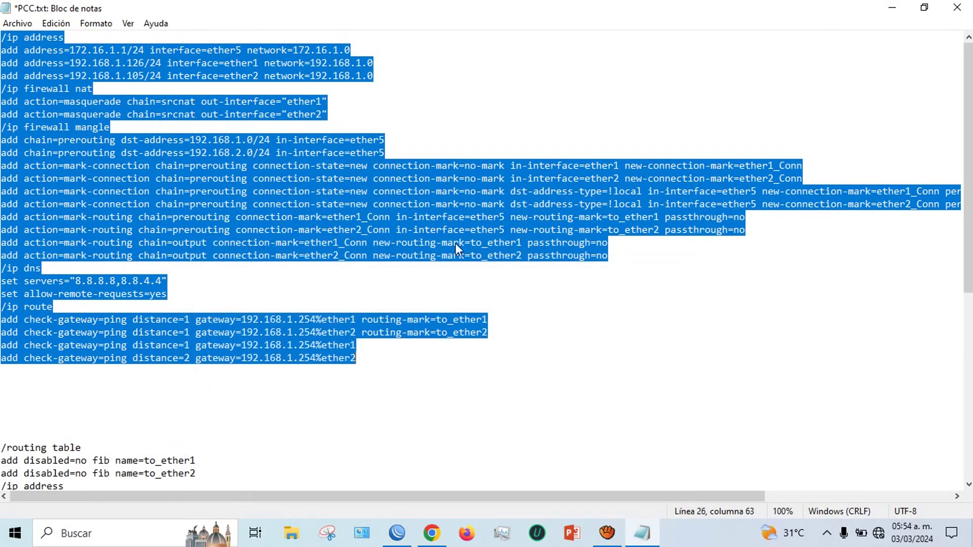
{"action": "left_click", "coordinate": [892, 7]}
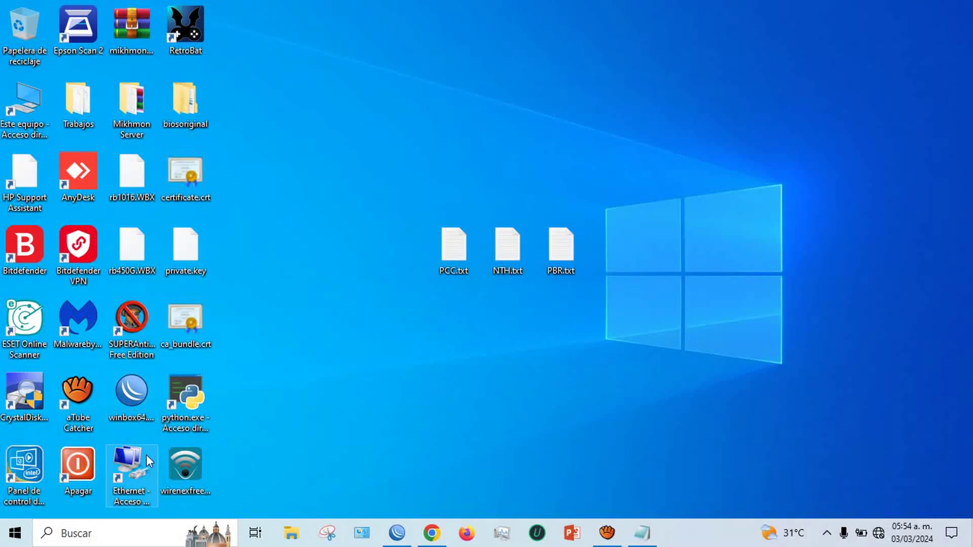
{"action": "double_click", "coordinate": [135, 460]}
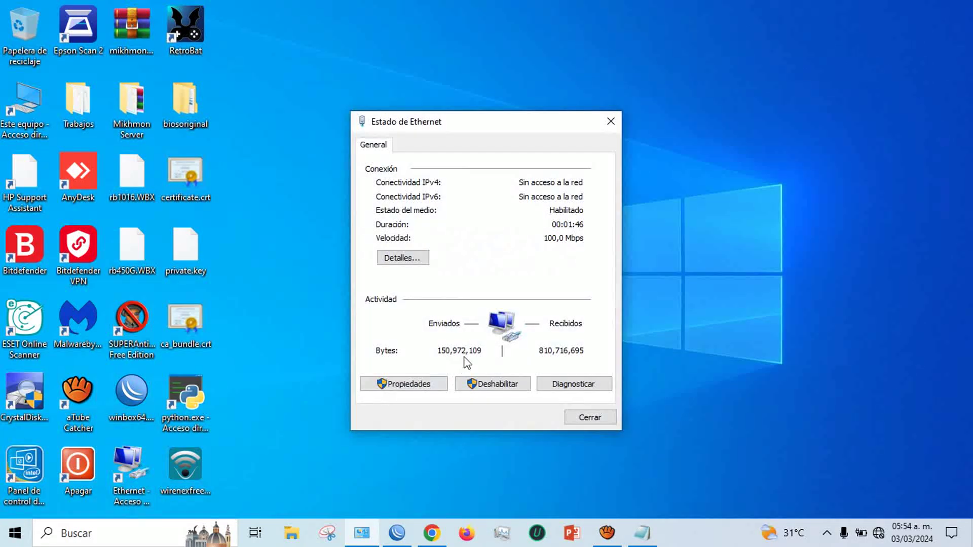
{"action": "left_click", "coordinate": [411, 385]}
{"action": "left_click", "coordinate": [498, 285]}
{"action": "left_click", "coordinate": [569, 353]}
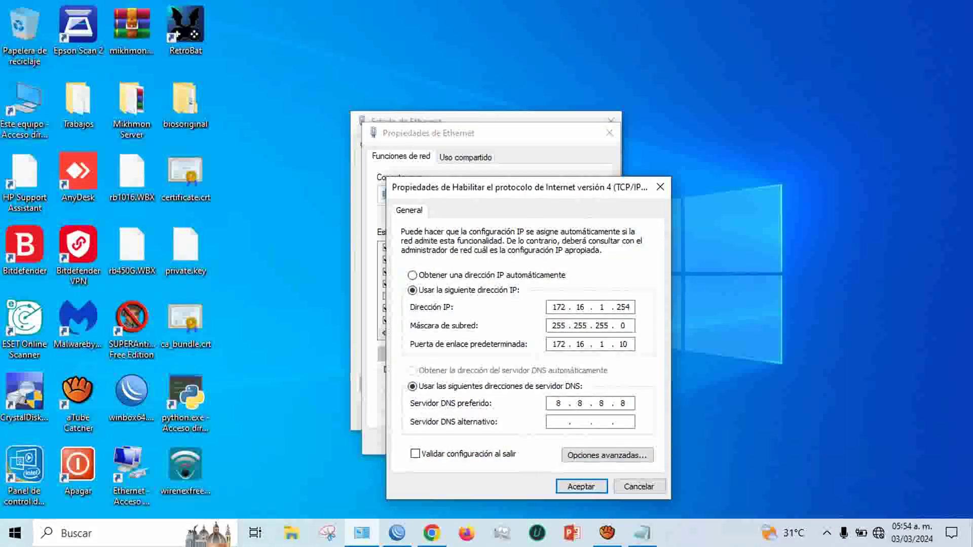
{"action": "left_click", "coordinate": [412, 275]}
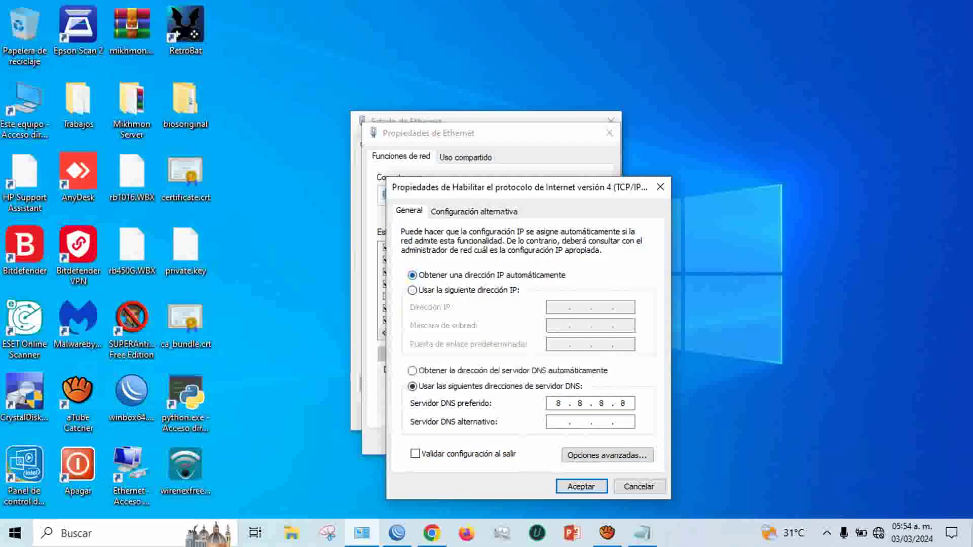
{"action": "left_click", "coordinate": [412, 370]}
{"action": "left_click", "coordinate": [581, 487]}
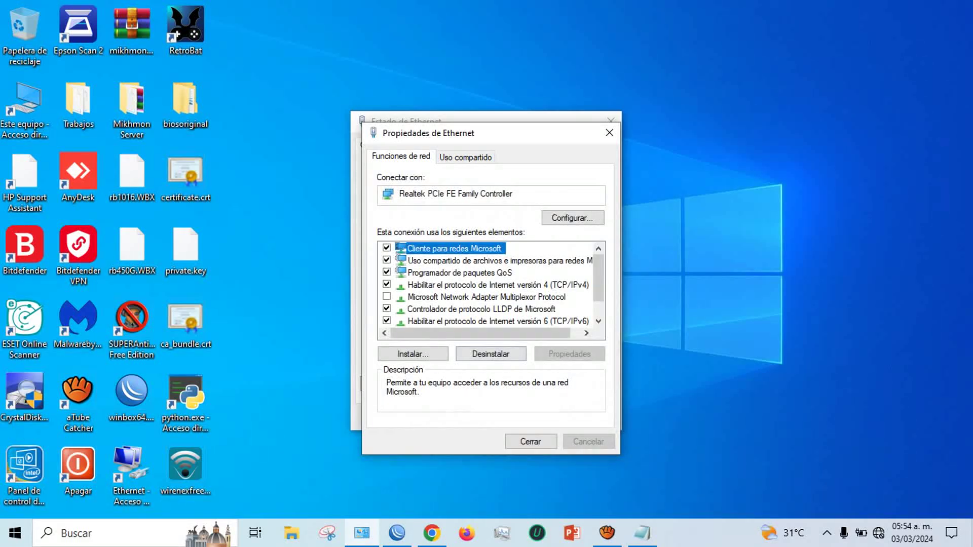
{"action": "left_click", "coordinate": [498, 284]}
{"action": "left_click", "coordinate": [569, 354]}
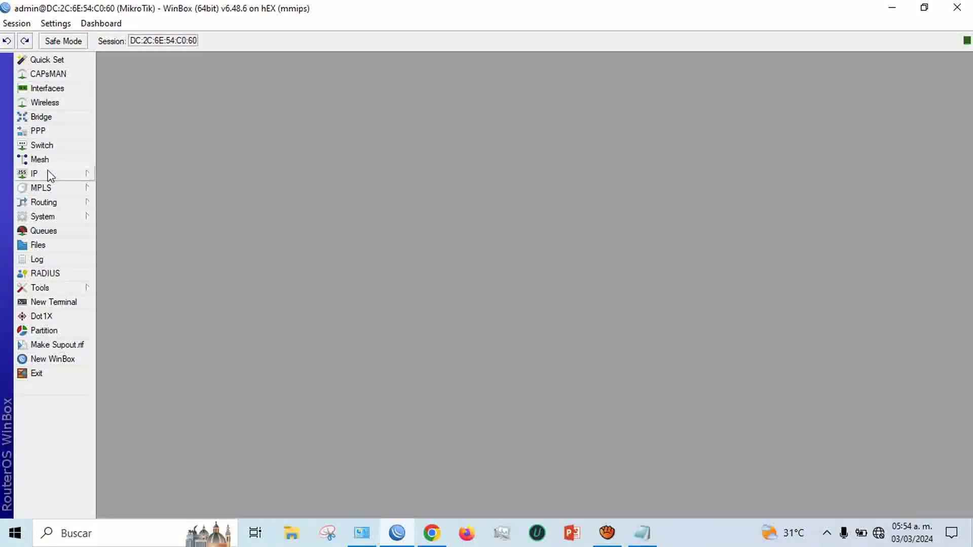
{"action": "left_click", "coordinate": [51, 173]}
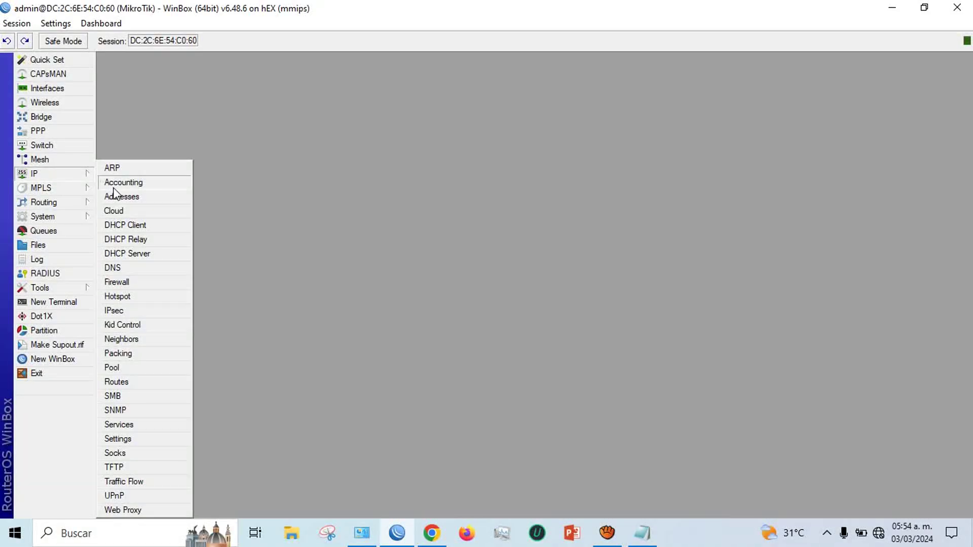
{"action": "left_click", "coordinate": [132, 225]}
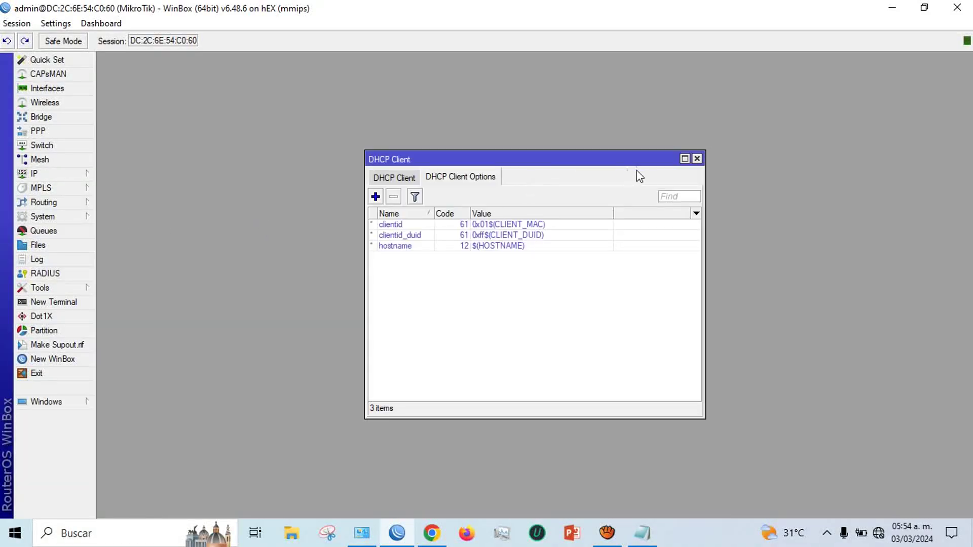
{"action": "left_click", "coordinate": [697, 159]}
Set up a DHCP server on ether5 in WinBox, accepting the proposed values, and close the DHCP server window.
{"action": "left_click", "coordinate": [63, 172]}
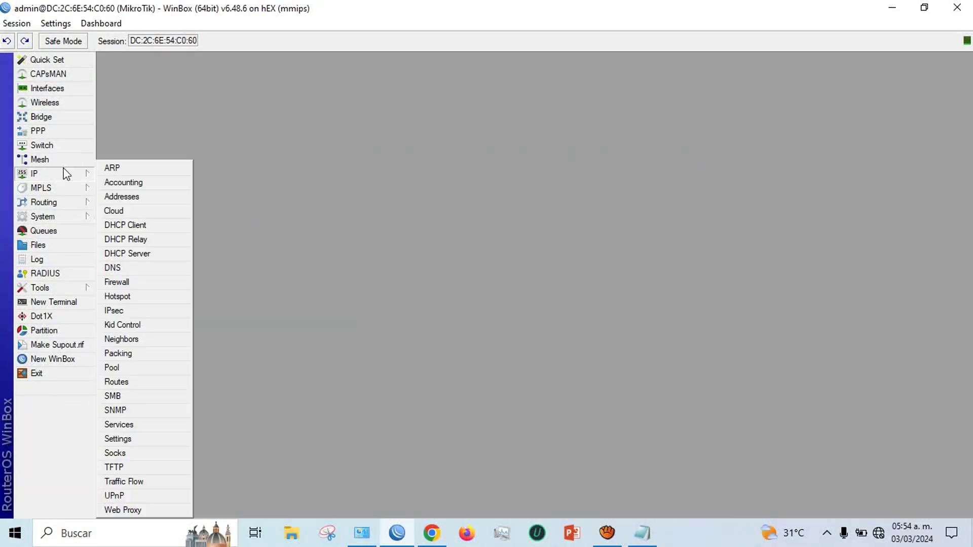
{"action": "left_click", "coordinate": [124, 254]}
{"action": "left_click", "coordinate": [269, 151]}
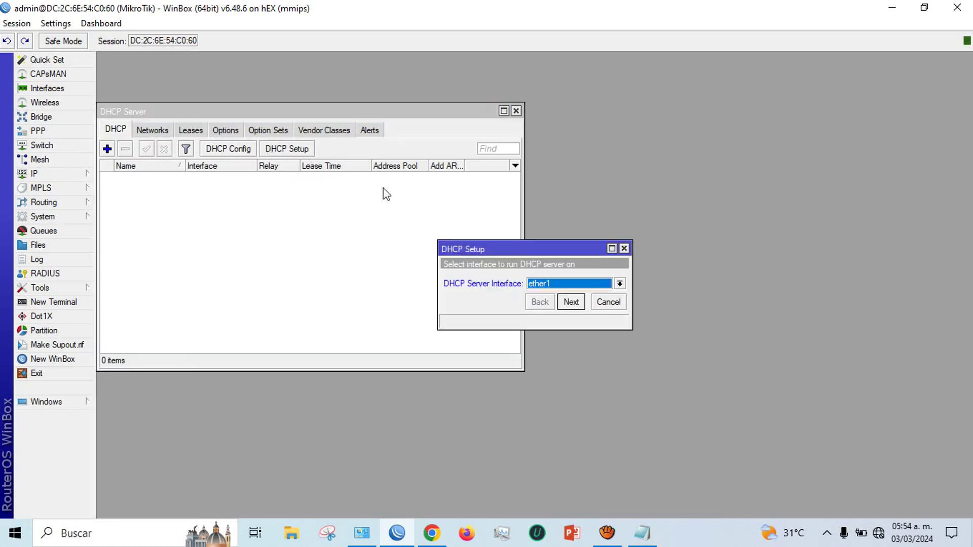
{"action": "left_click", "coordinate": [619, 284]}
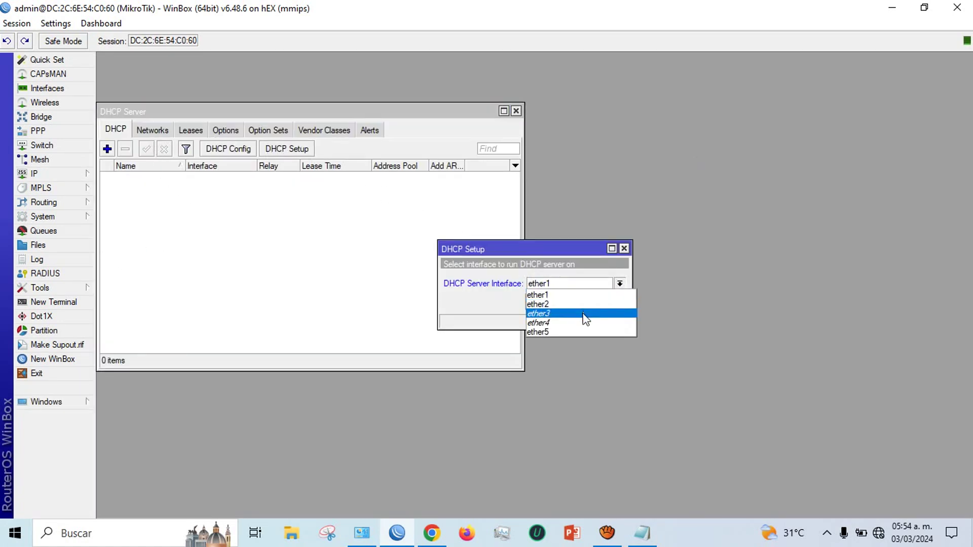
{"action": "left_click", "coordinate": [583, 332]}
{"action": "left_click", "coordinate": [570, 302]}
{"action": "left_click", "coordinate": [571, 302]}
{"action": "left_click", "coordinate": [571, 302]}
{"action": "left_click", "coordinate": [571, 302]}
{"action": "left_click", "coordinate": [572, 318]}
{"action": "left_click", "coordinate": [571, 318]}
{"action": "left_click", "coordinate": [538, 280]}
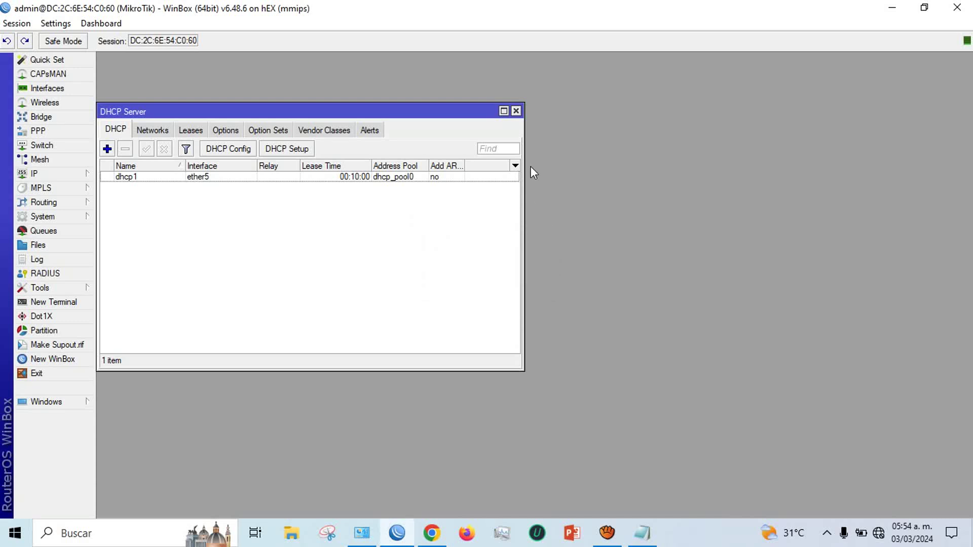
{"action": "left_click", "coordinate": [516, 111]}
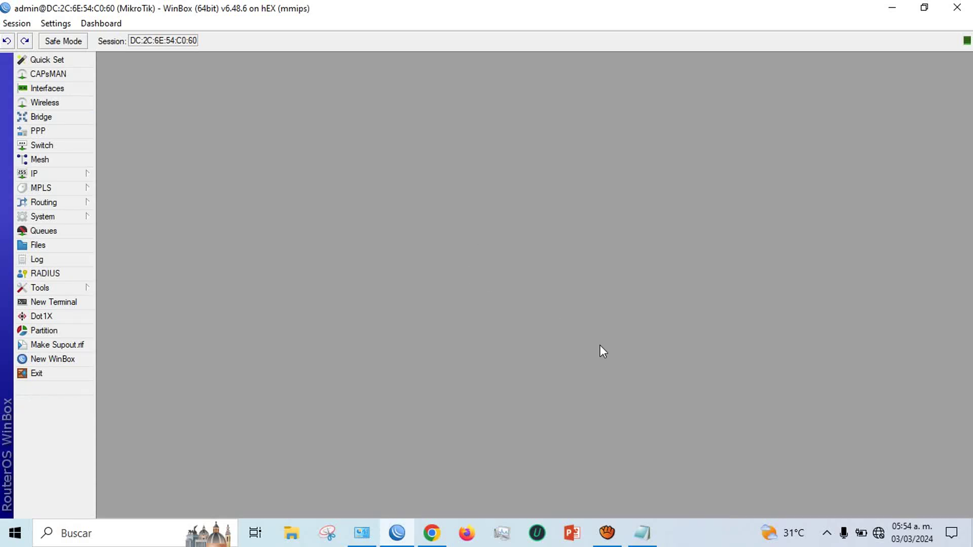
Open the Windows network connections, and disable and re-enable the Ethernet adapter.
{"action": "right_click", "coordinate": [879, 533]}
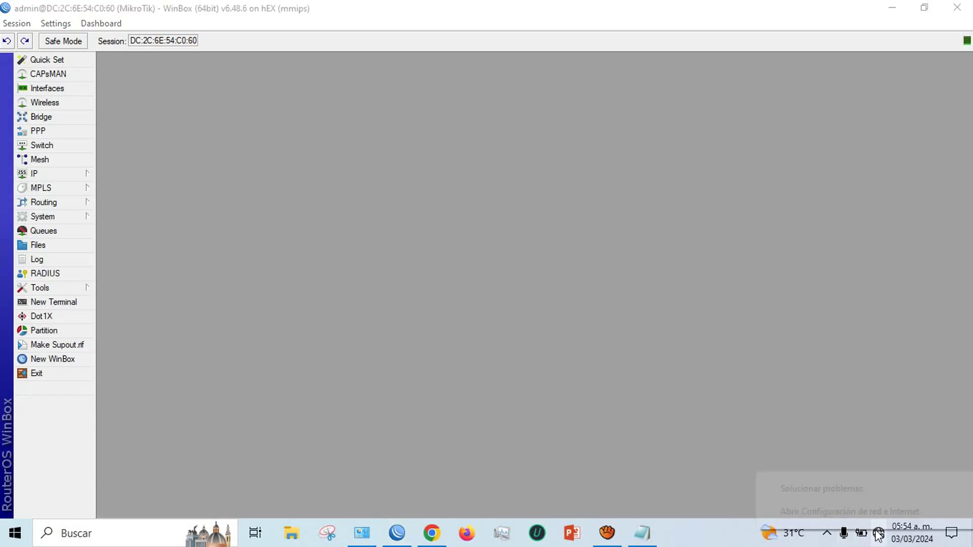
{"action": "left_click", "coordinate": [815, 476]}
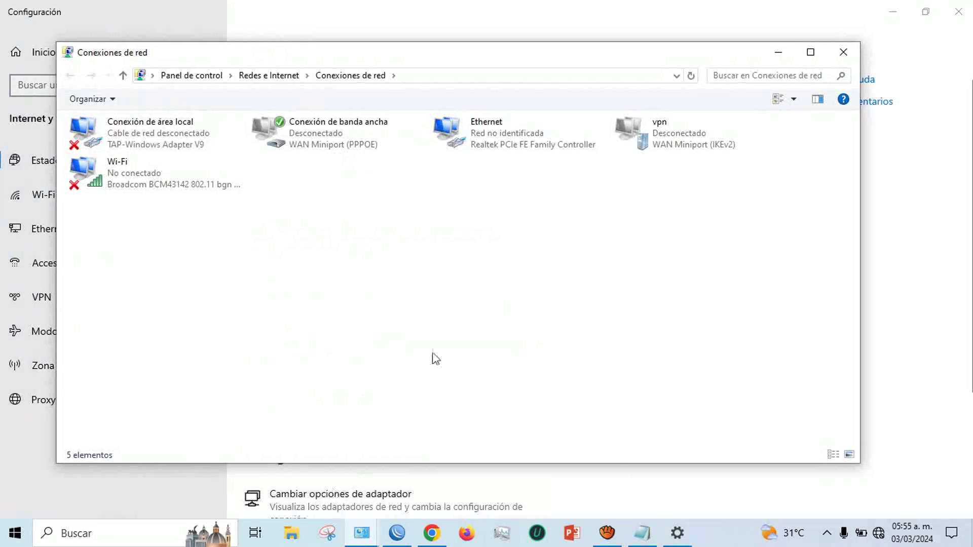
{"action": "right_click", "coordinate": [495, 147]}
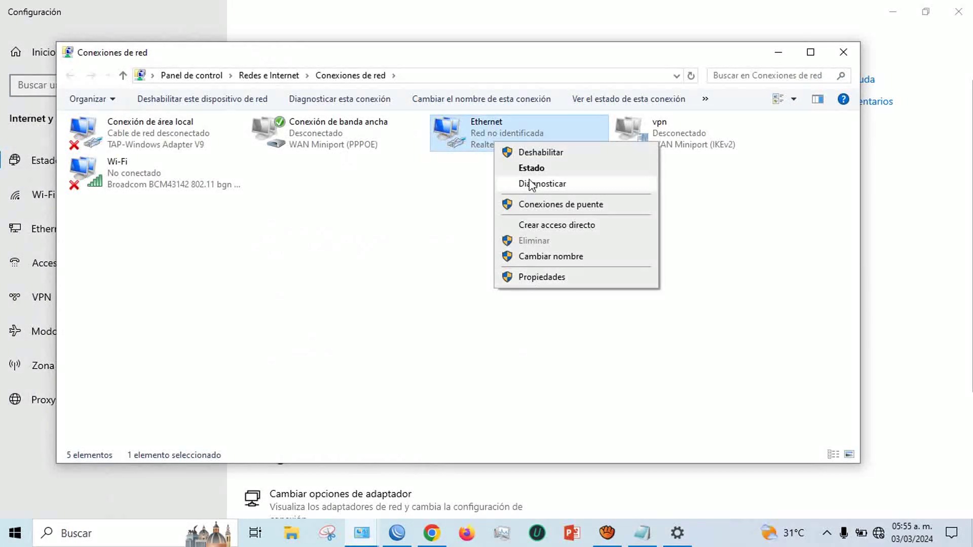
{"action": "left_click", "coordinate": [534, 153]}
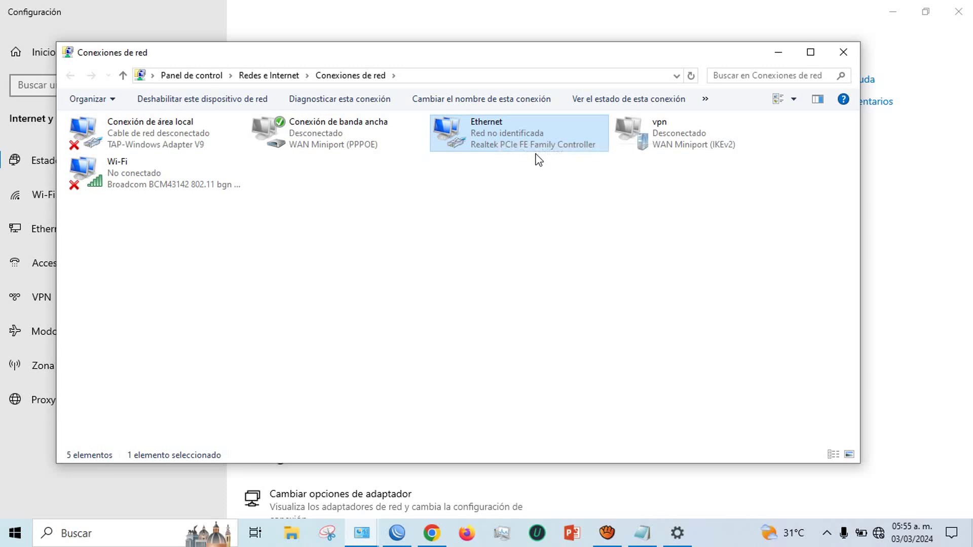
{"action": "right_click", "coordinate": [481, 136]}
{"action": "left_click", "coordinate": [506, 146]}
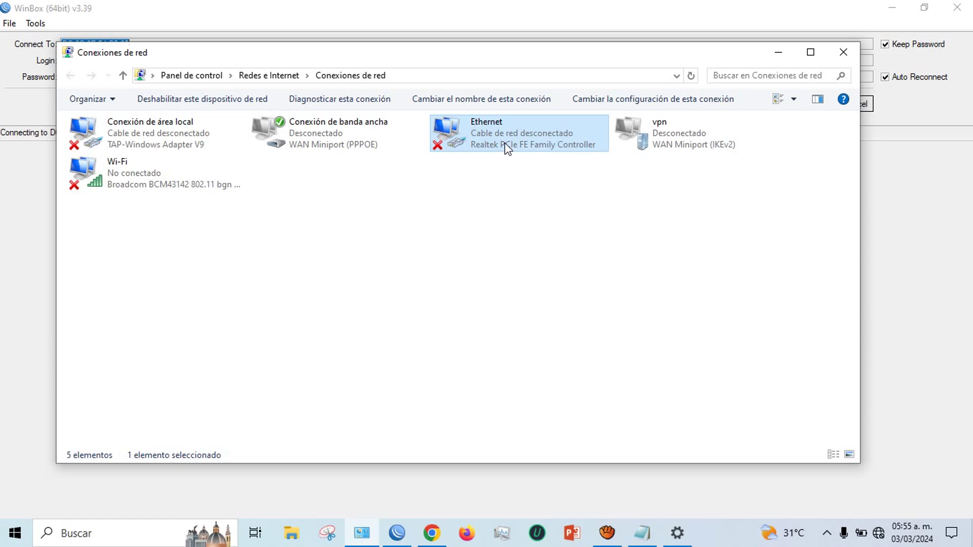
Check the Ethernet adapter's IPv4 addressing options and close its properties.
{"action": "right_click", "coordinate": [504, 133]}
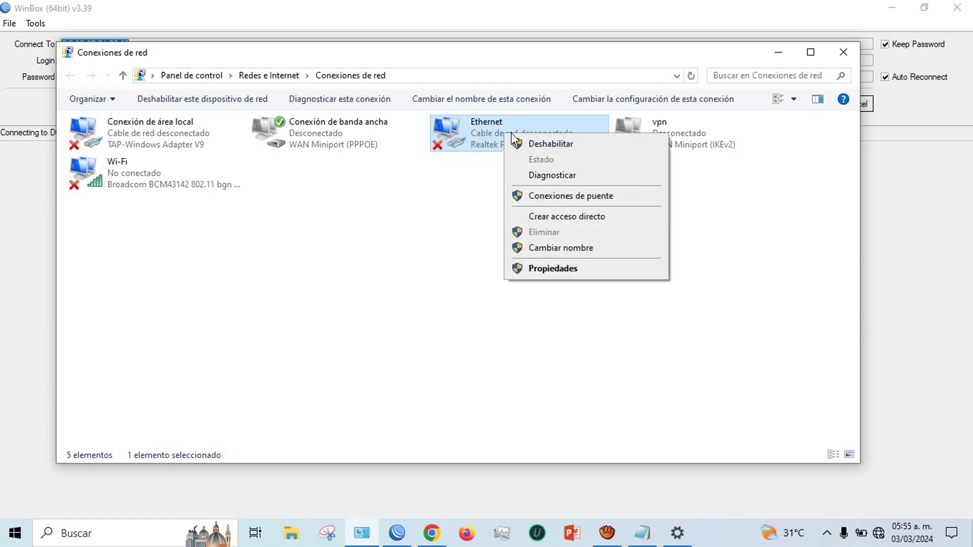
{"action": "left_click", "coordinate": [552, 267]}
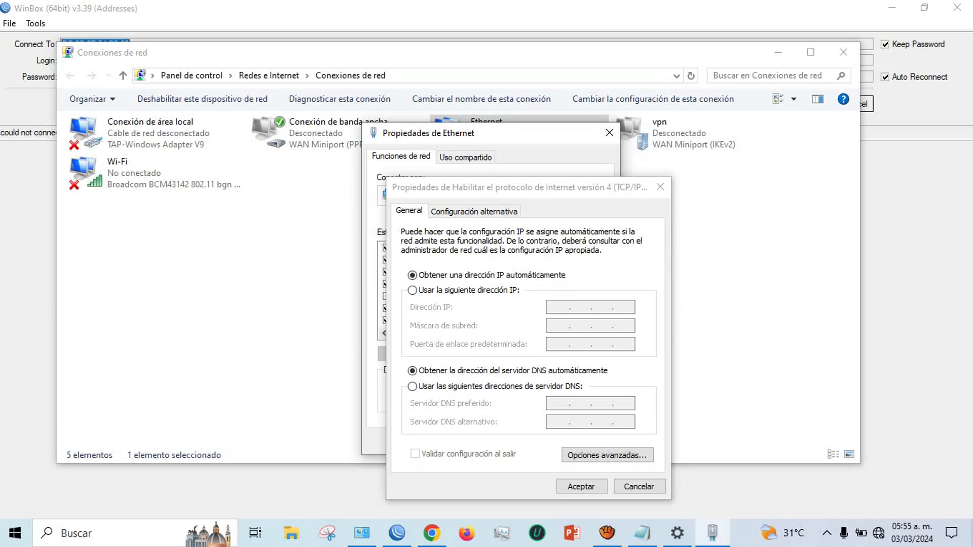
{"action": "left_click", "coordinate": [660, 187]}
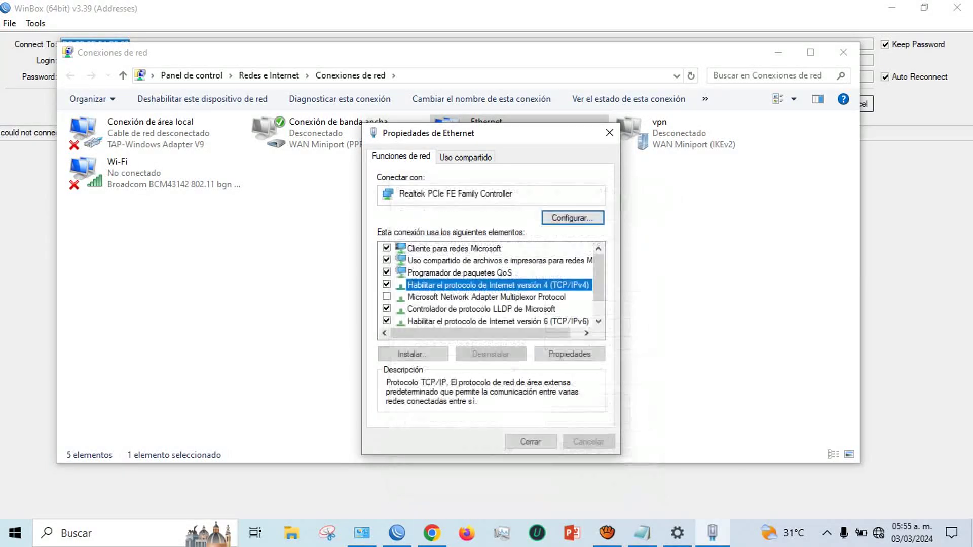
{"action": "left_click", "coordinate": [611, 134]}
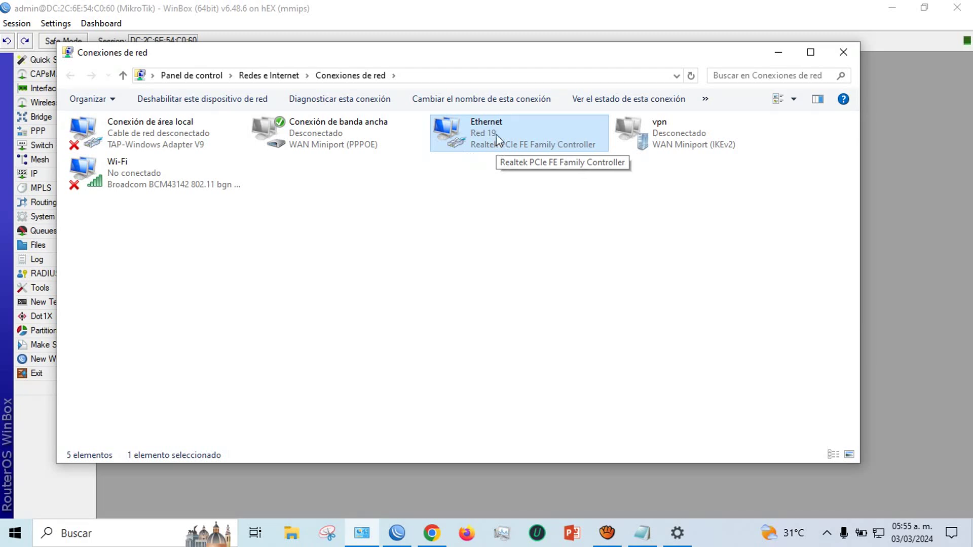
Close the network connections, switch to Chrome and reload speedtest.net.
{"action": "left_click", "coordinate": [843, 52]}
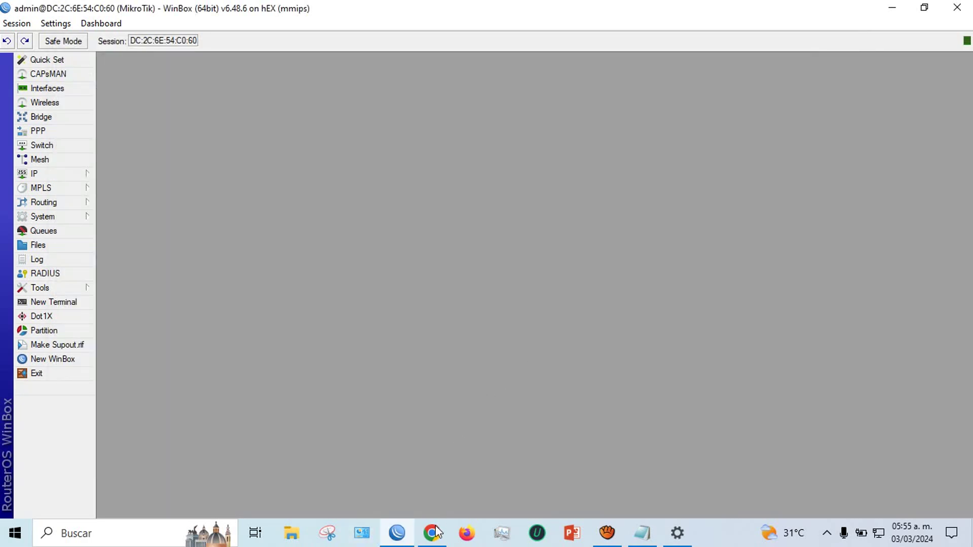
{"action": "left_click", "coordinate": [437, 528]}
{"action": "left_click", "coordinate": [65, 46]}
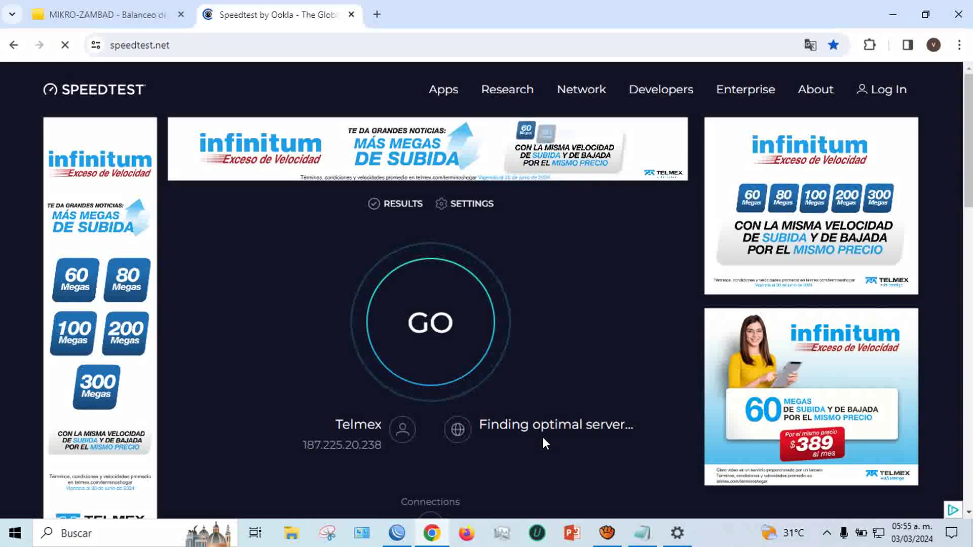
Start the speed test, check the firewall mangle rules' counters in WinBox and return to the test in Chrome.
{"action": "left_click", "coordinate": [434, 348]}
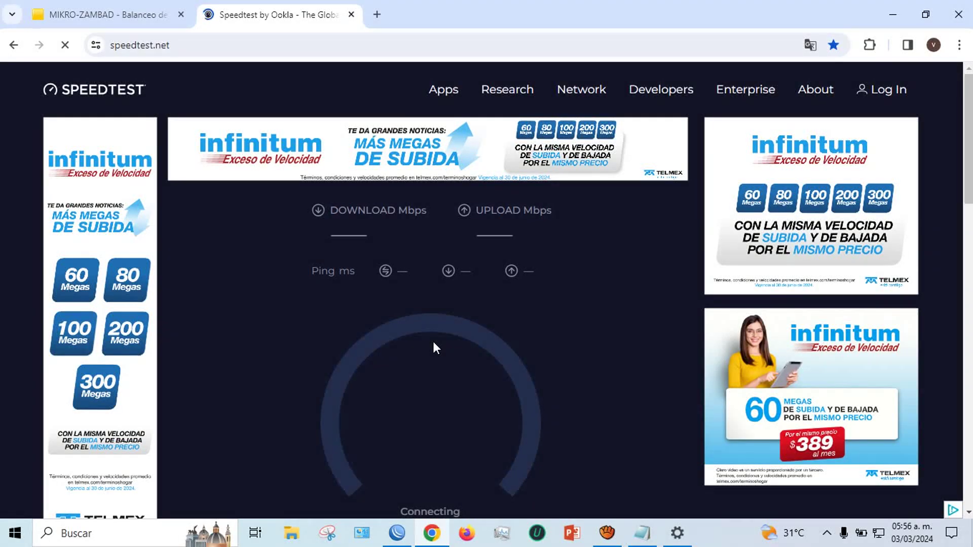
{"action": "left_click", "coordinate": [397, 535]}
{"action": "left_click", "coordinate": [32, 175]}
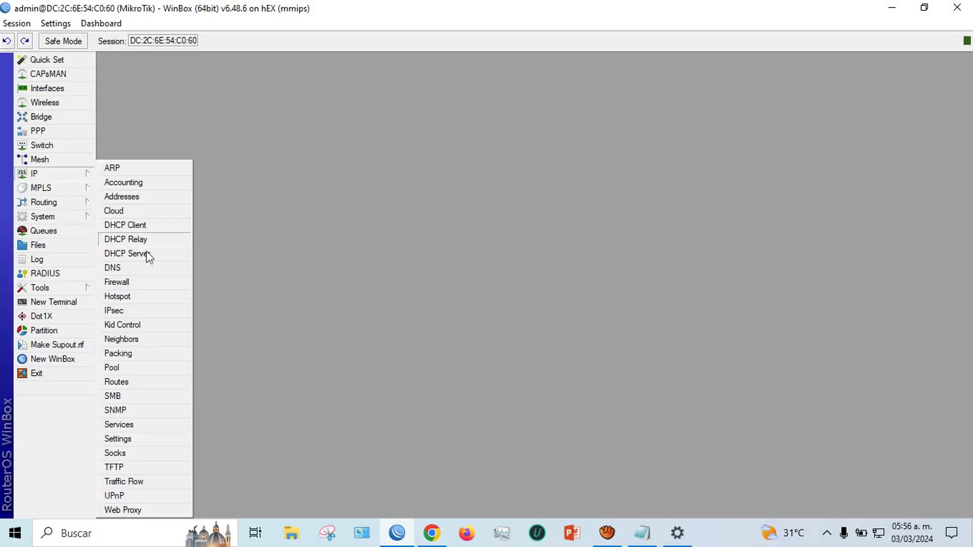
{"action": "left_click", "coordinate": [139, 282]}
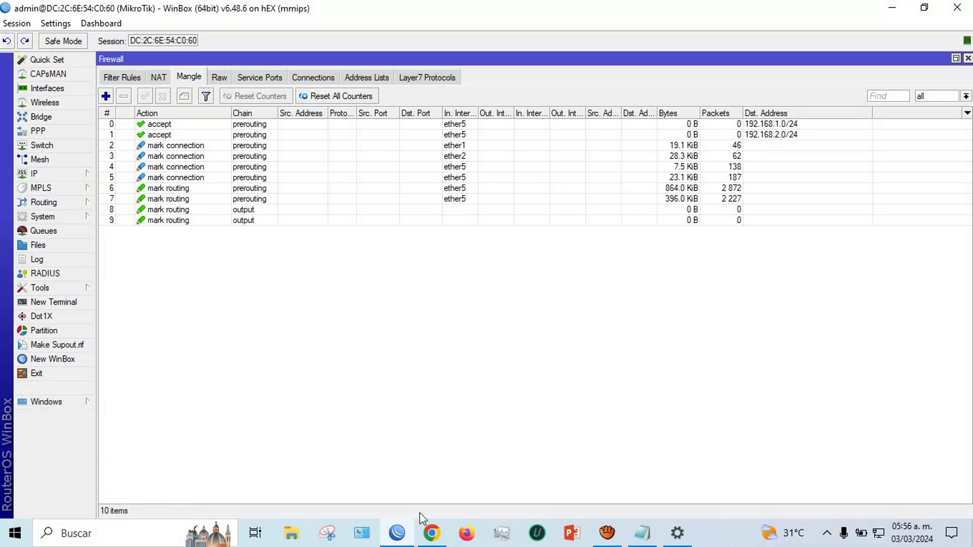
{"action": "left_click", "coordinate": [428, 541]}
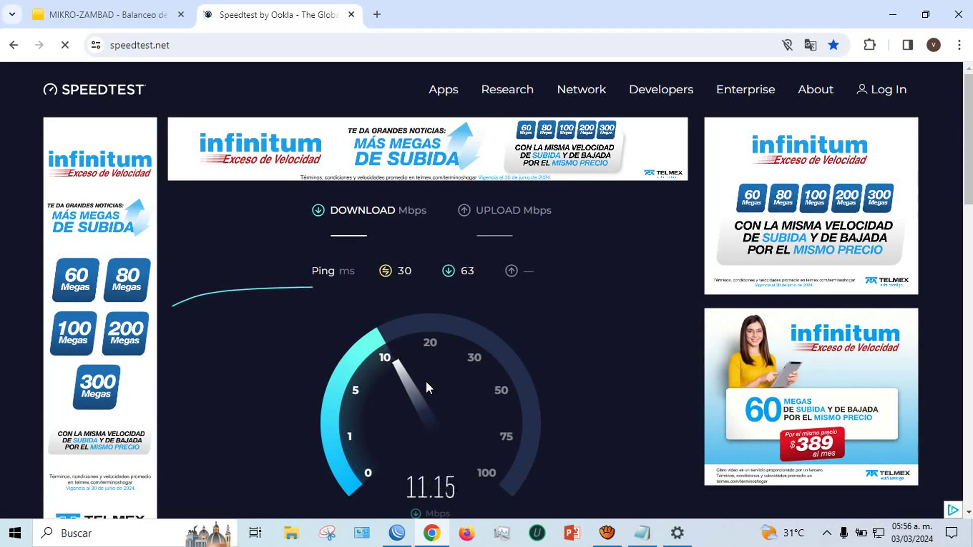
Switch to WinBox and examine the Ethernet interfaces' traffic rates in the maximized interface list.
{"action": "left_click", "coordinate": [396, 532]}
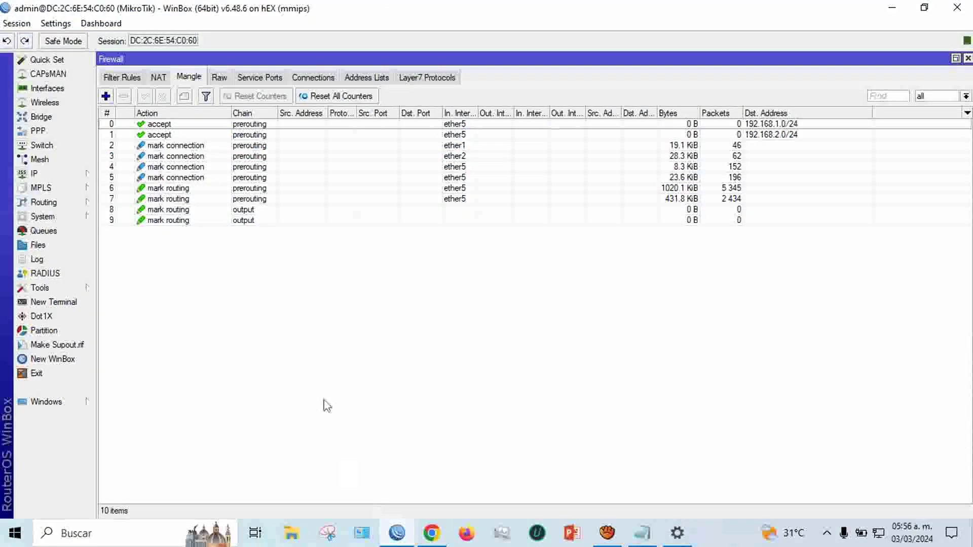
{"action": "left_click", "coordinate": [47, 89]}
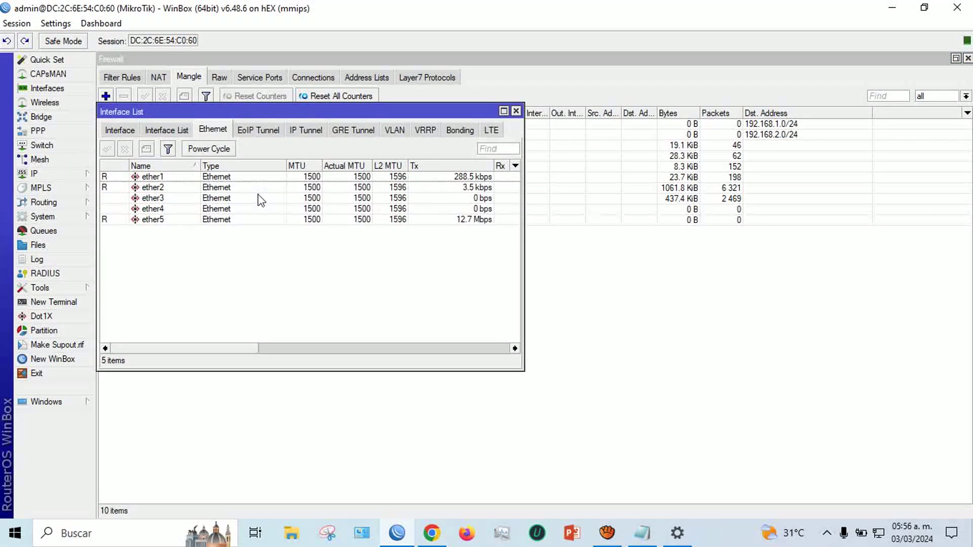
{"action": "left_click", "coordinate": [504, 112]}
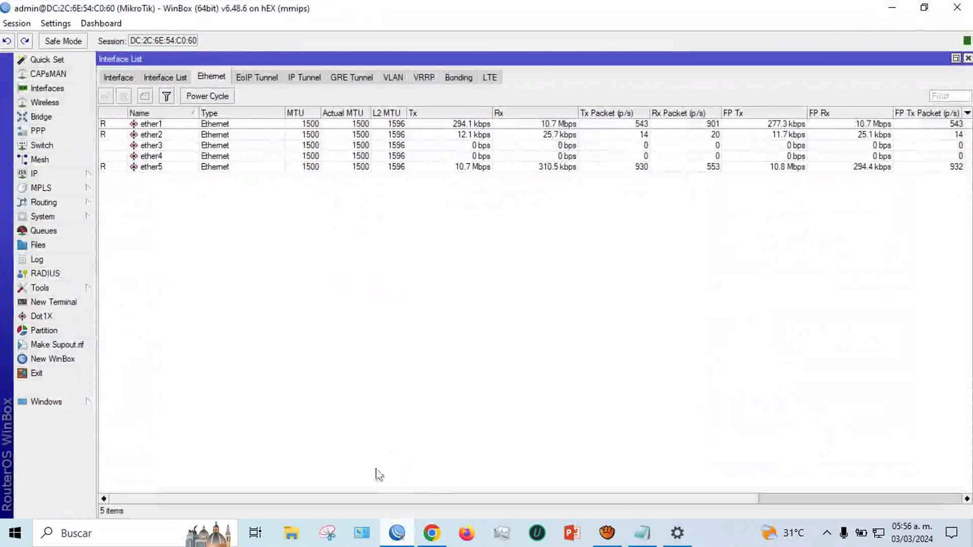
Set the Per Connection Classifier of firewall mangle rule 4 to both addresses and ports.
{"action": "left_click", "coordinate": [34, 174]}
{"action": "left_click", "coordinate": [124, 280]}
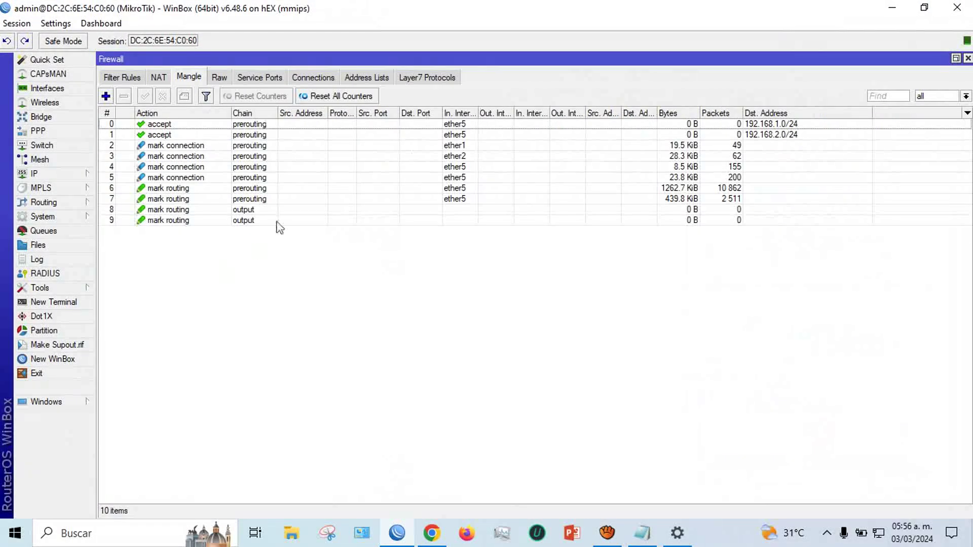
{"action": "double_click", "coordinate": [196, 166]}
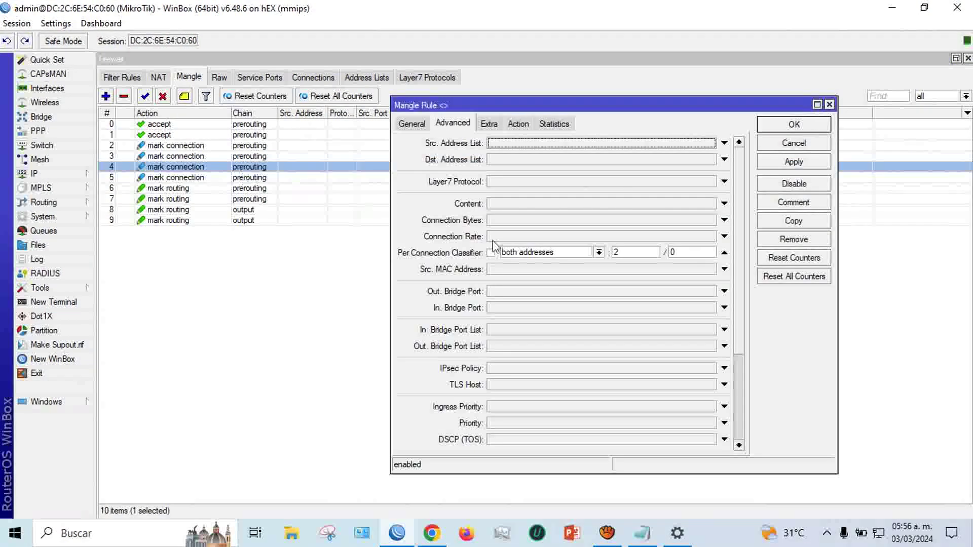
{"action": "left_click", "coordinate": [600, 252]}
{"action": "left_click", "coordinate": [589, 273]}
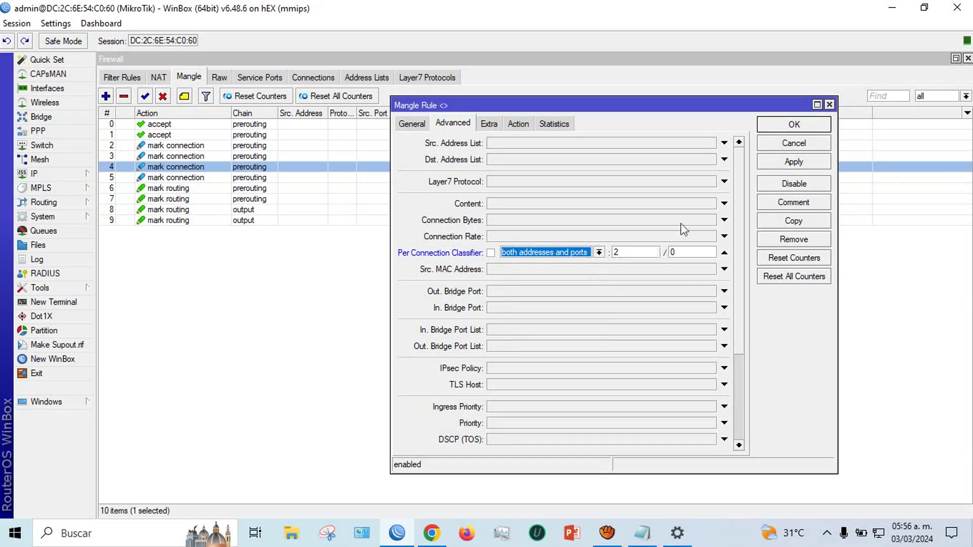
{"action": "left_click", "coordinate": [774, 125]}
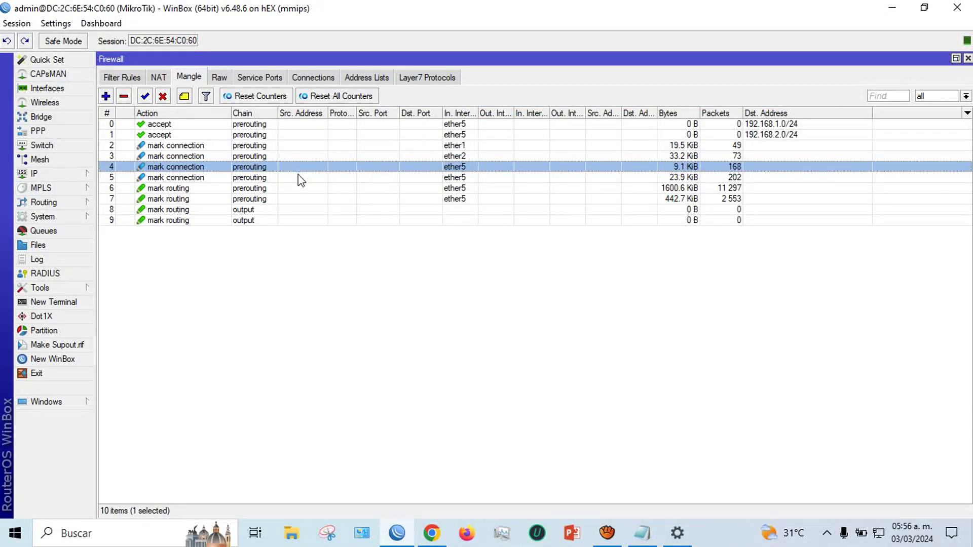
Set the Per Connection Classifier of mangle rule 5 to both addresses and ports.
{"action": "double_click", "coordinate": [302, 179]}
{"action": "left_click", "coordinate": [598, 252]}
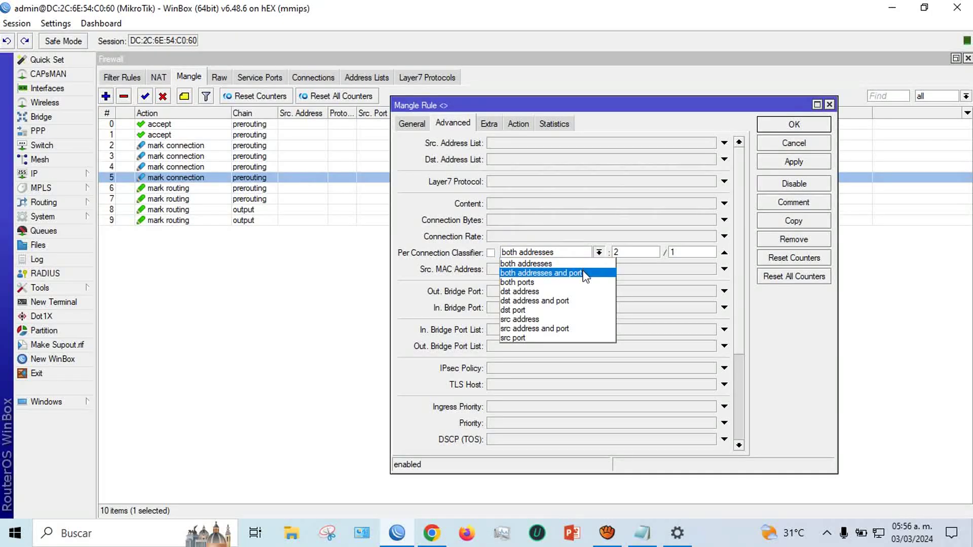
{"action": "left_click", "coordinate": [585, 274]}
{"action": "left_click", "coordinate": [770, 126]}
Switch to Chrome, review the finished speed test results and start another speed test.
{"action": "left_click", "coordinate": [432, 533]}
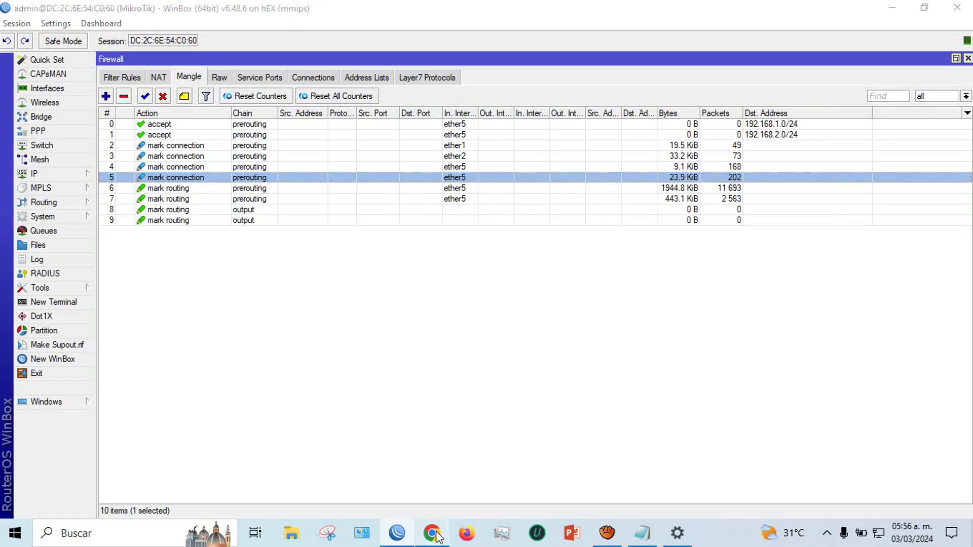
{"action": "scroll", "coordinate": [442, 372], "scroll_direction": "down", "scroll_amount": 4}
{"action": "scroll", "coordinate": [446, 377], "scroll_direction": "up", "scroll_amount": 3}
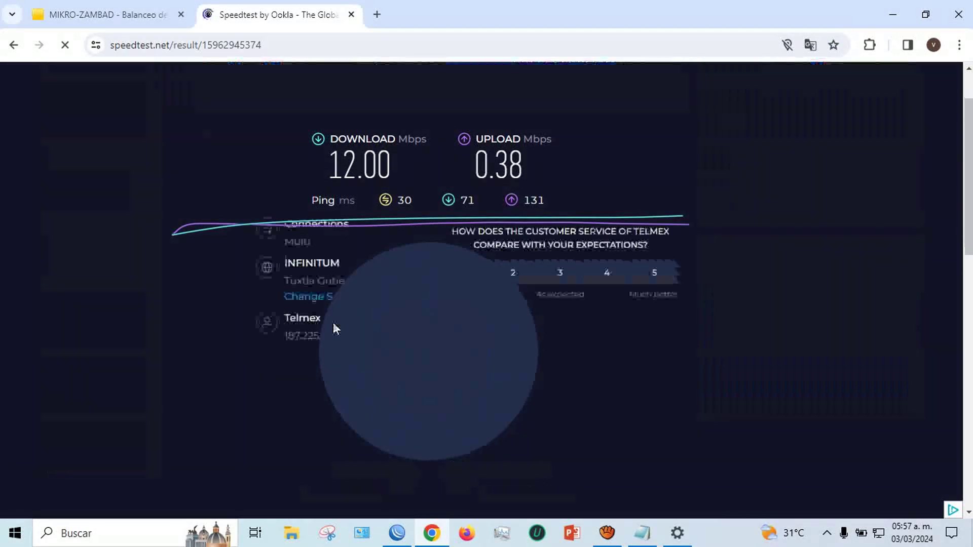
{"action": "left_click", "coordinate": [219, 291]}
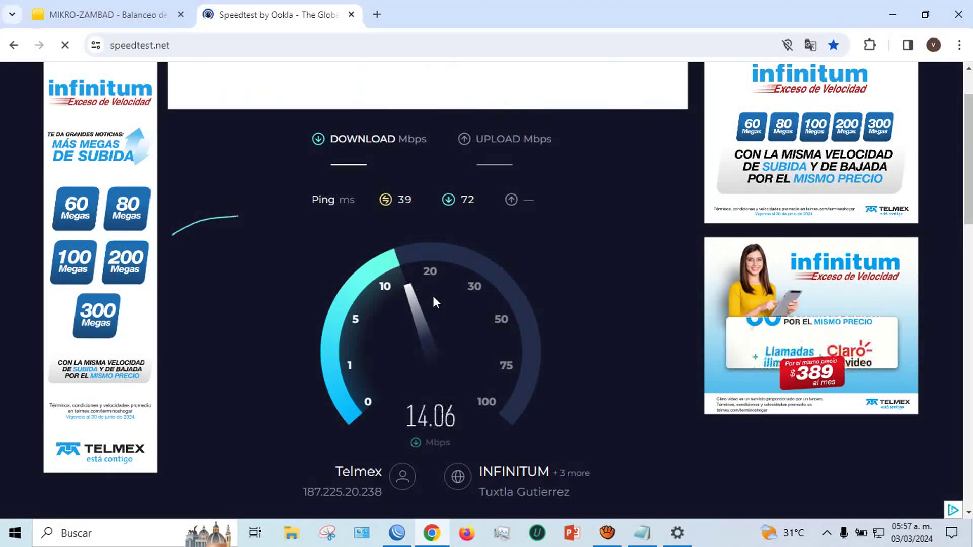
Compare the traffic rates of the Ethernet interfaces in WinBox with the running speed test in Chrome.
{"action": "left_click", "coordinate": [397, 533]}
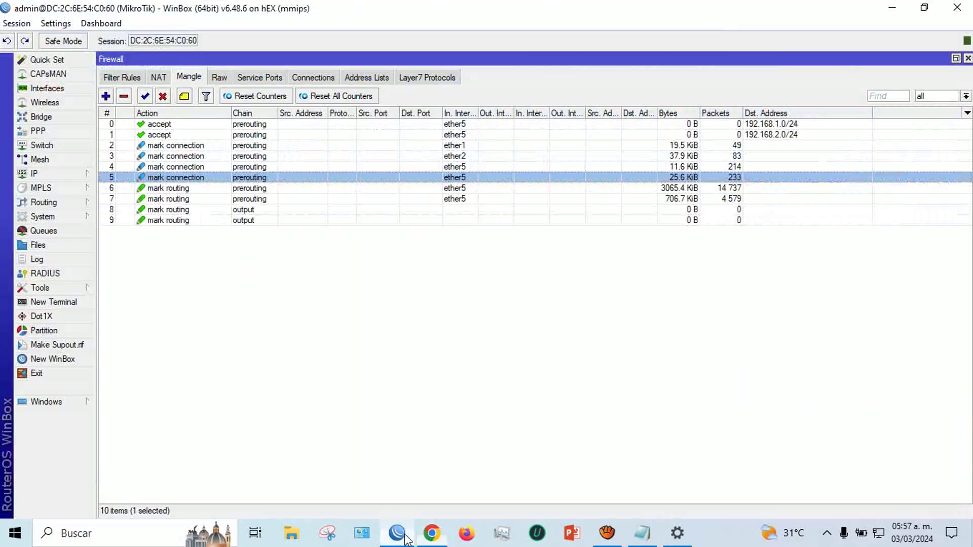
{"action": "left_click", "coordinate": [50, 90]}
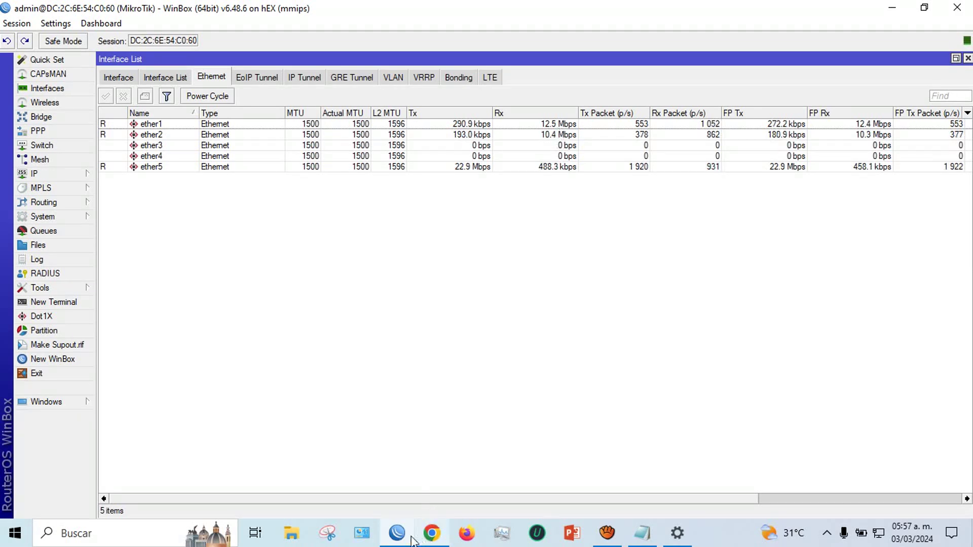
{"action": "left_click", "coordinate": [431, 533]}
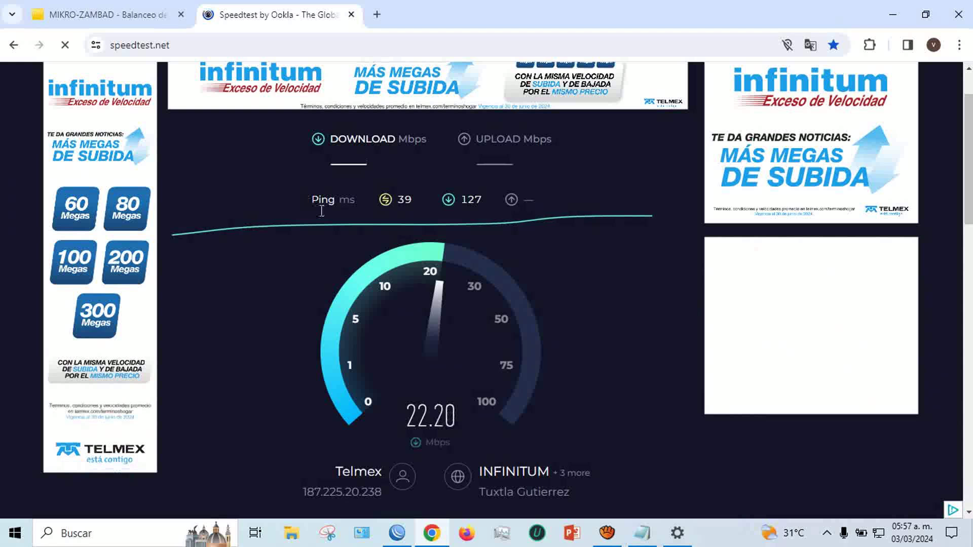
{"action": "left_click", "coordinate": [397, 533]}
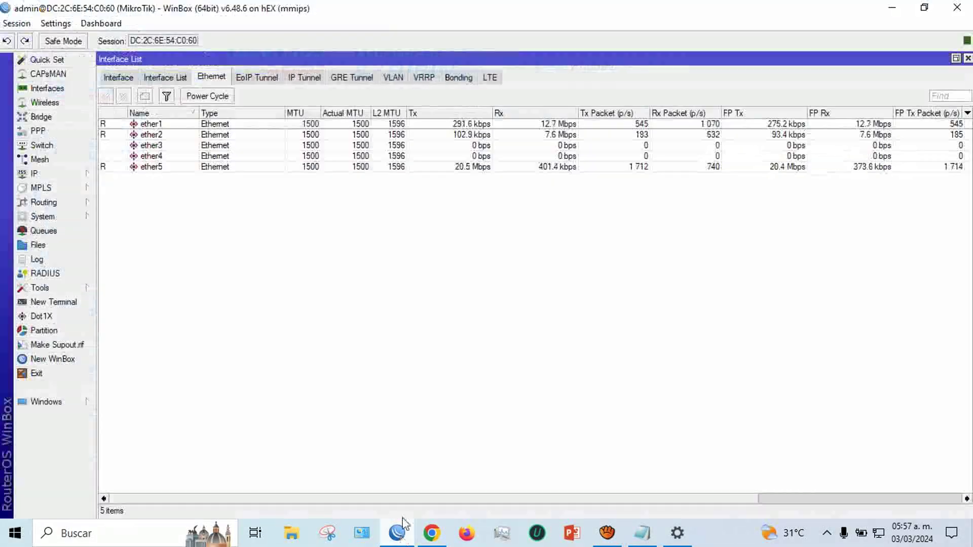
Set the Per Connection Classifier of firewall mangle rule 4 back to both addresses.
{"action": "left_click", "coordinate": [50, 173]}
{"action": "left_click", "coordinate": [143, 287]}
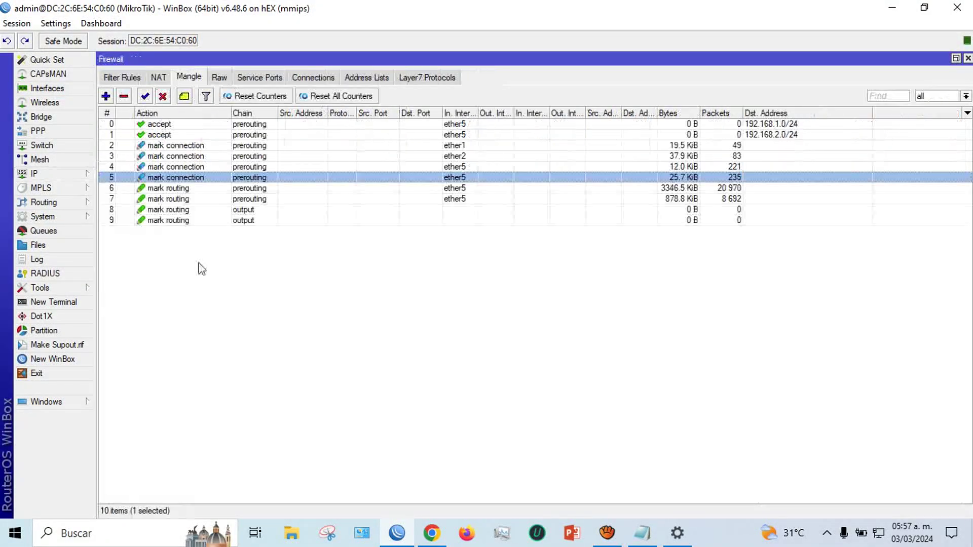
{"action": "double_click", "coordinate": [172, 167]}
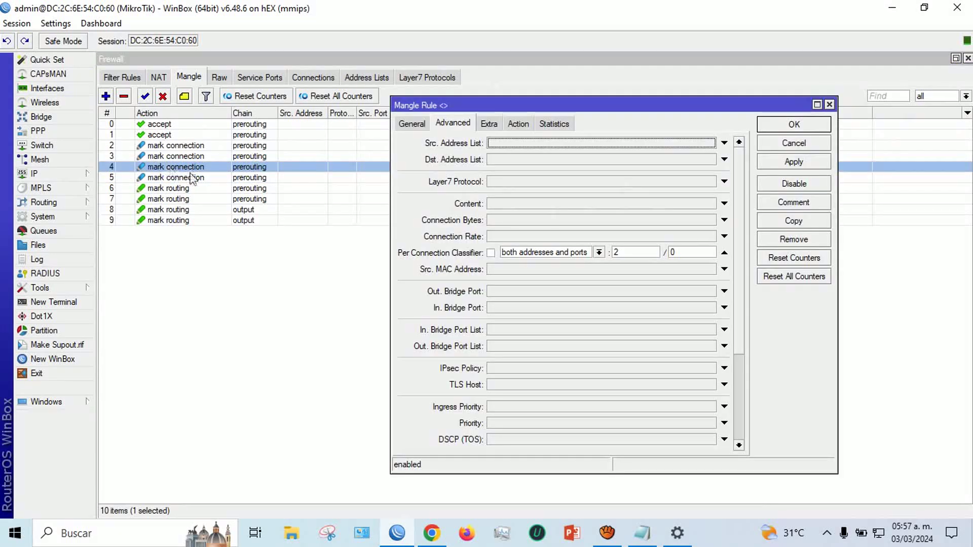
{"action": "left_click", "coordinate": [599, 252]}
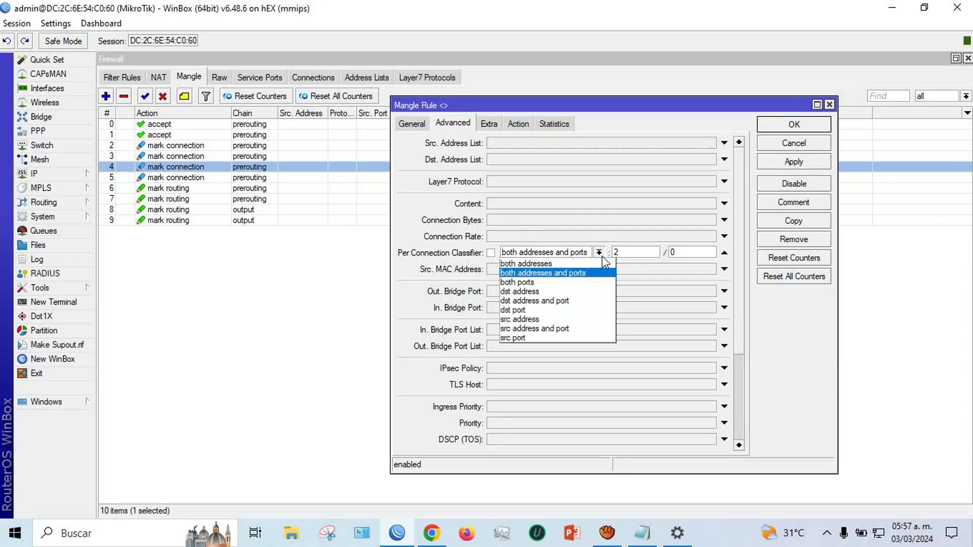
{"action": "left_click", "coordinate": [565, 264]}
{"action": "left_click", "coordinate": [775, 125]}
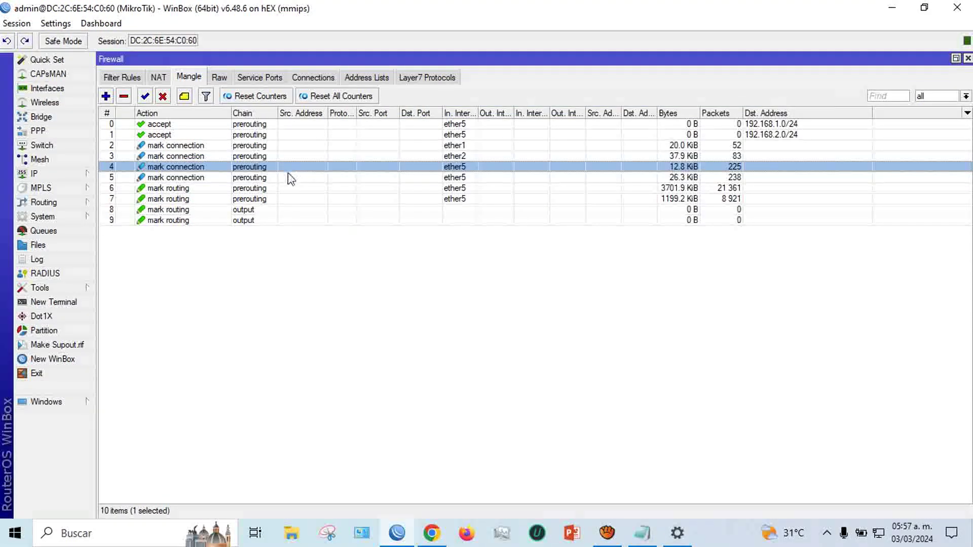
Set the Per Connection Classifier of mangle rule 5 back to both addresses and return to the speed test results in Chrome.
{"action": "left_click", "coordinate": [308, 178]}
{"action": "double_click", "coordinate": [307, 178]}
{"action": "left_click", "coordinate": [305, 180]}
{"action": "double_click", "coordinate": [306, 180]}
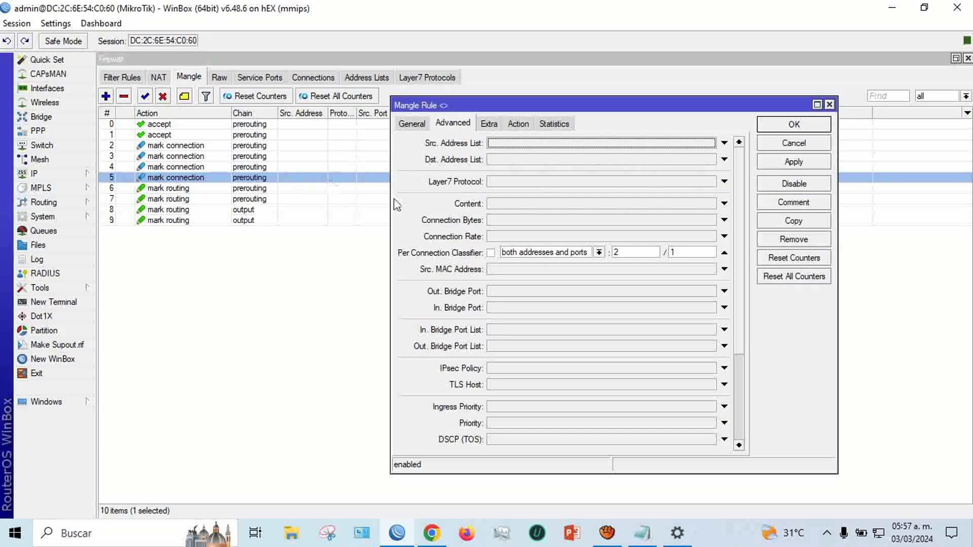
{"action": "left_click", "coordinate": [598, 254]}
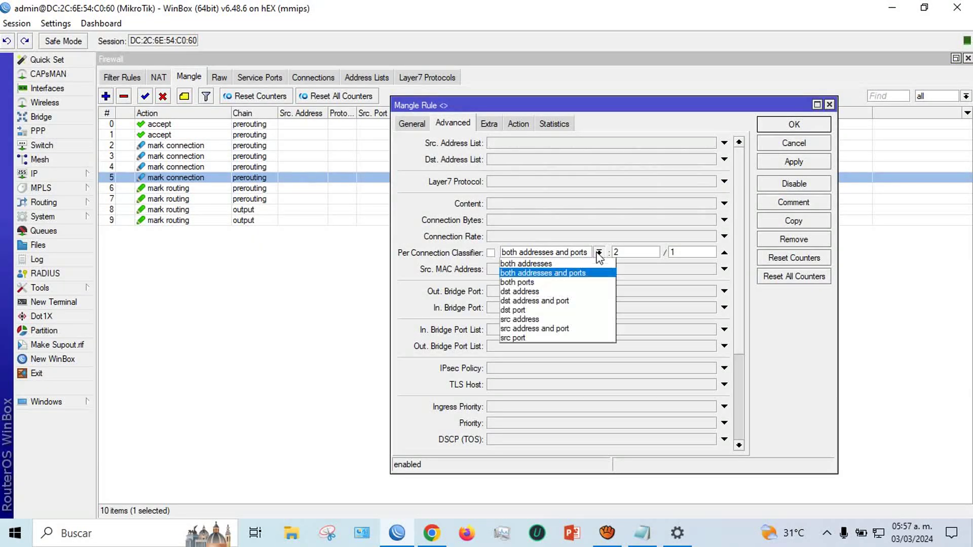
{"action": "left_click", "coordinate": [565, 264]}
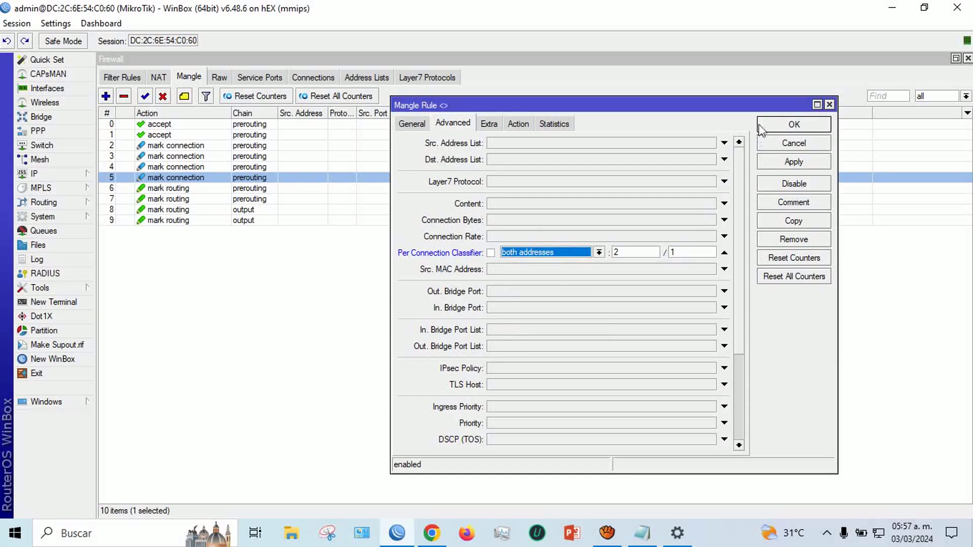
{"action": "left_click", "coordinate": [599, 253]}
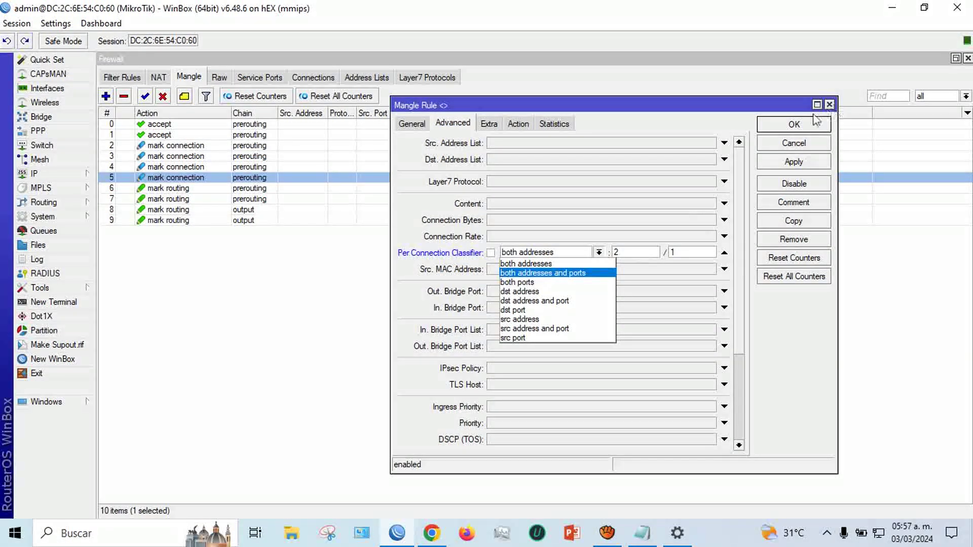
{"action": "left_click", "coordinate": [563, 263]}
{"action": "left_click", "coordinate": [785, 130]}
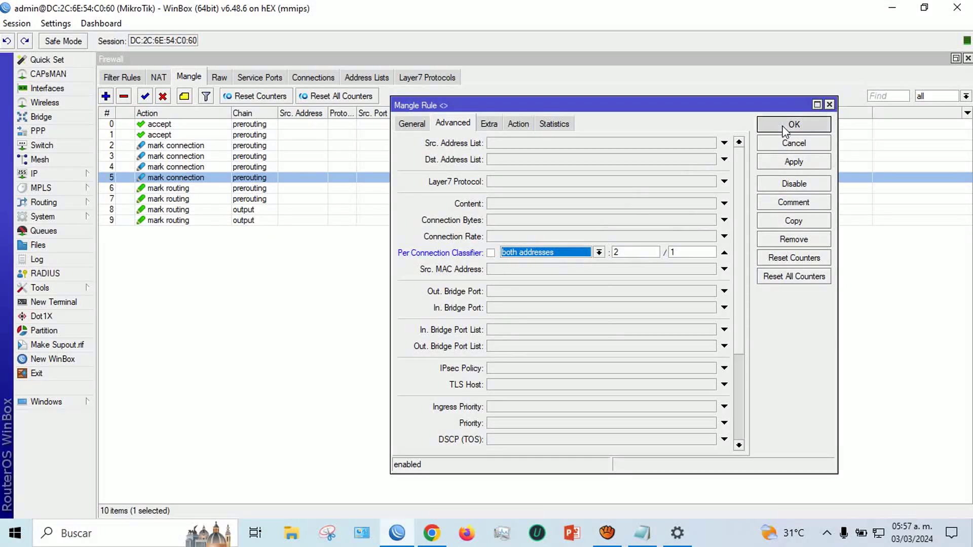
{"action": "left_click", "coordinate": [432, 533]}
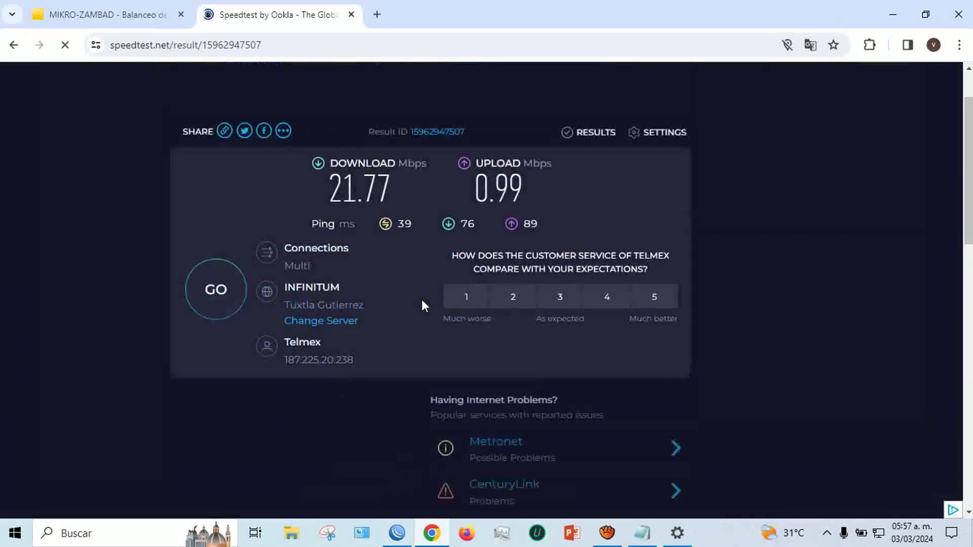